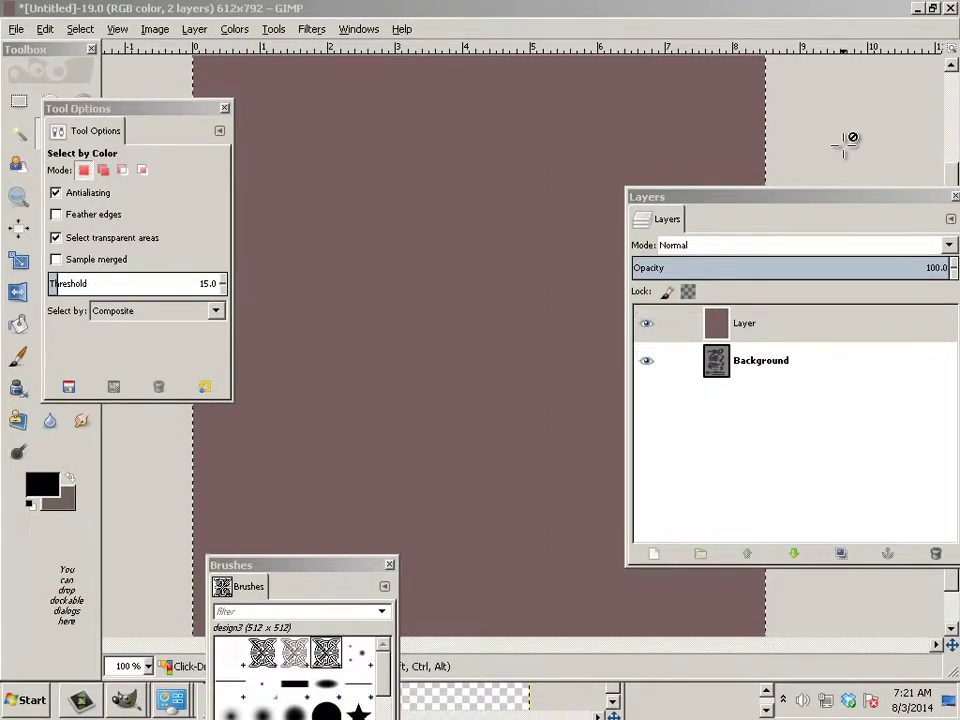
Close the Tool Options panel and switch to the Celtic image results in Firefox
{"action": "left_click", "coordinate": [224, 107]}
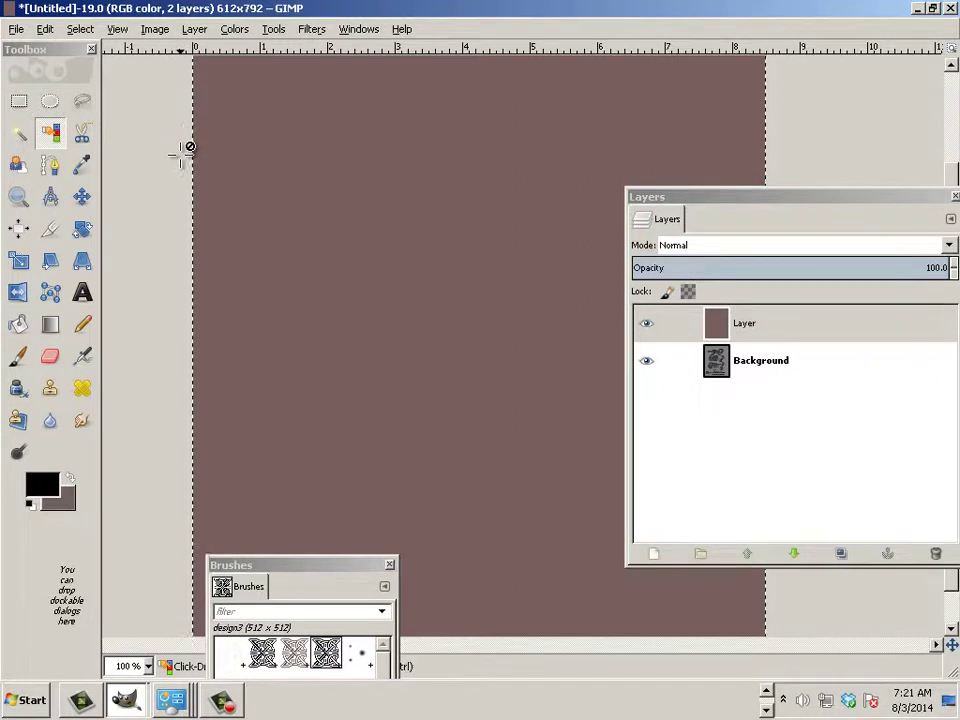
{"action": "key", "text": "alt+Tab"}
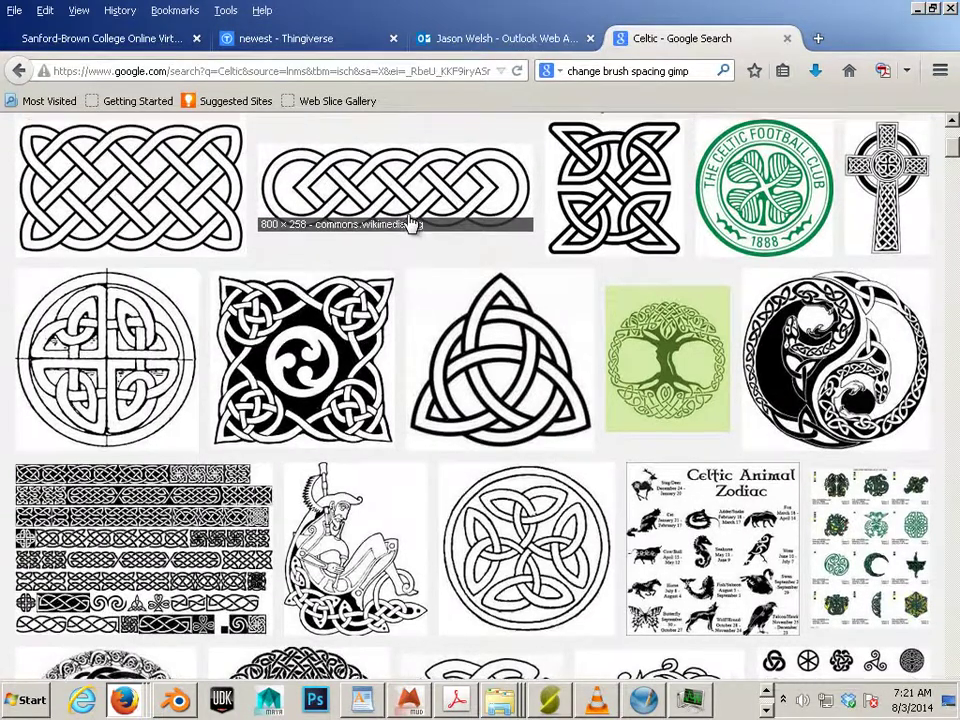
Scroll back up to the top of the Celtic knot image results
{"action": "scroll", "coordinate": [408, 222], "scroll_direction": "up", "scroll_amount": 3}
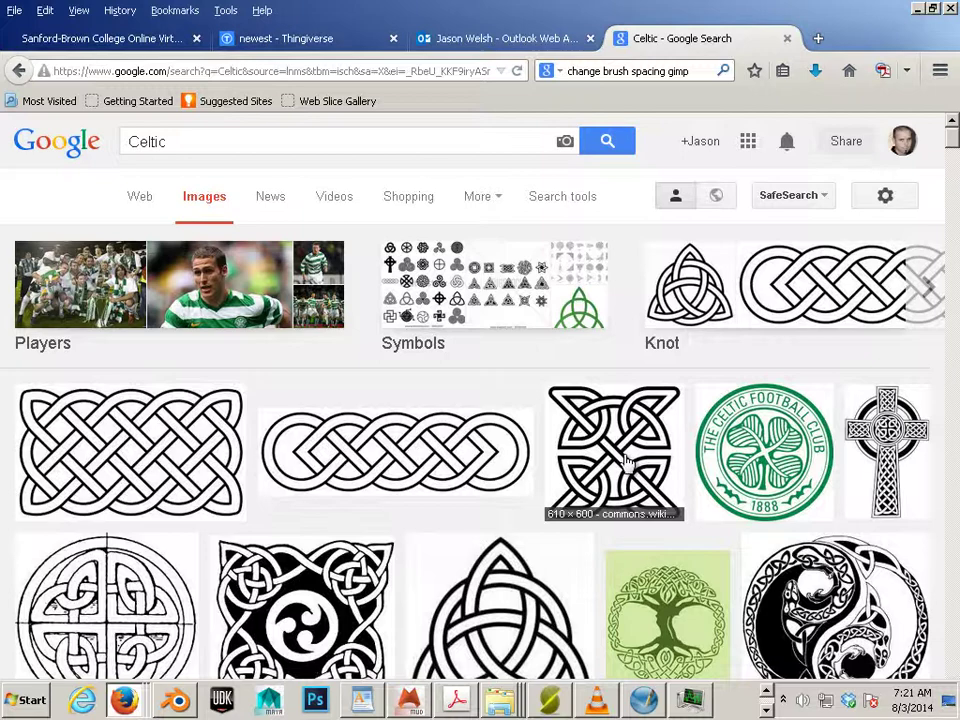
Open 610px-Celtic-knot-insquare.svg.png in GIMP and maximize its image window
{"action": "key", "text": "alt+Tab"}
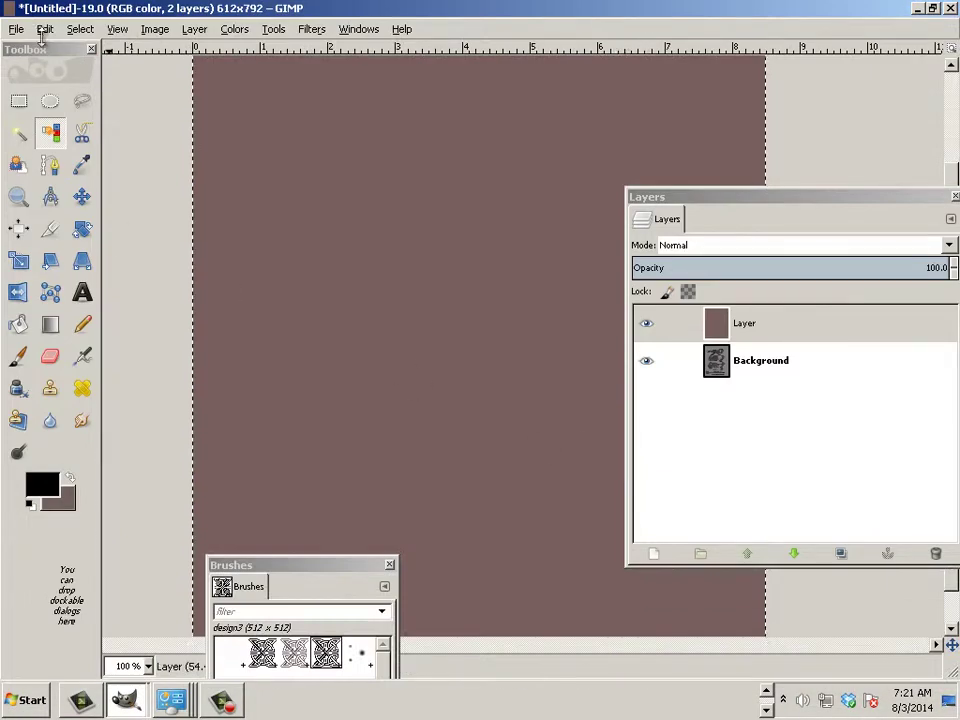
{"action": "left_click", "coordinate": [18, 30]}
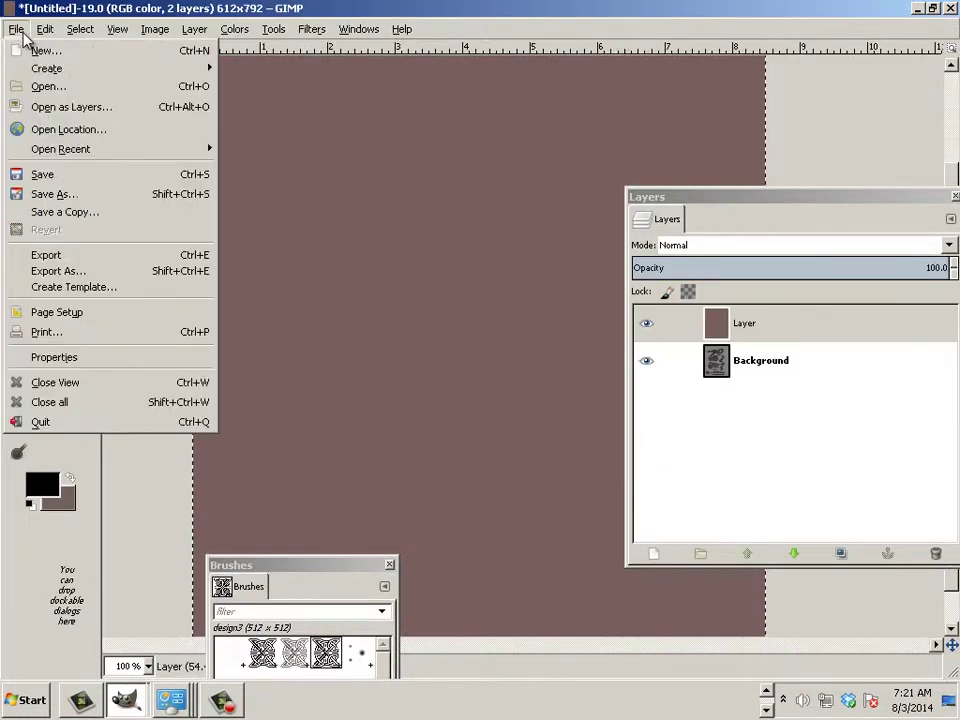
{"action": "left_click", "coordinate": [16, 86]}
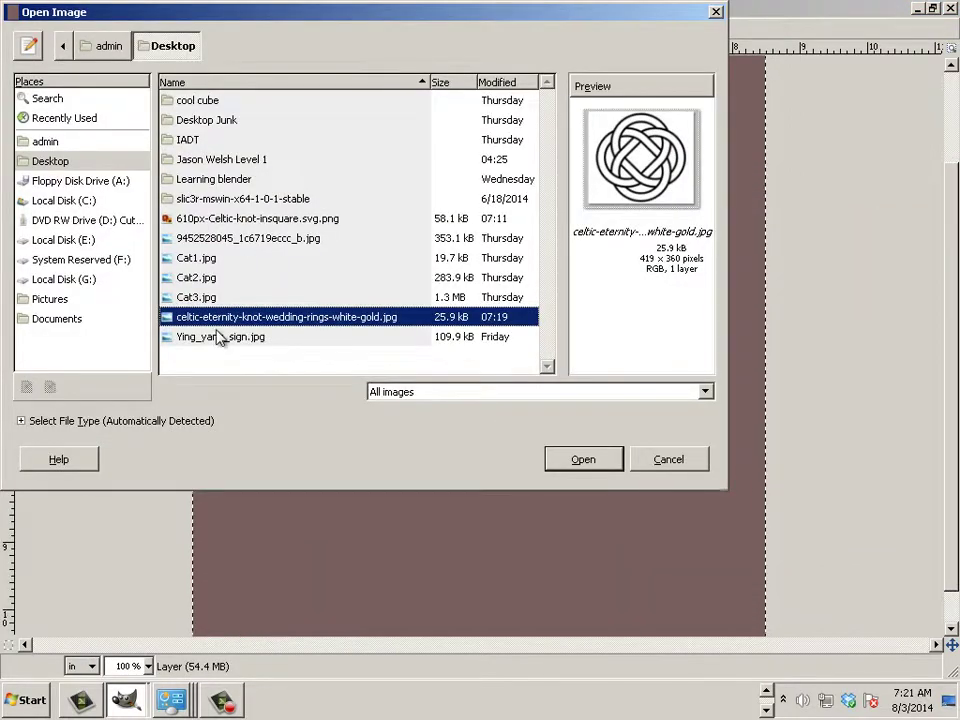
{"action": "left_click", "coordinate": [229, 219]}
{"action": "left_click", "coordinate": [597, 467]}
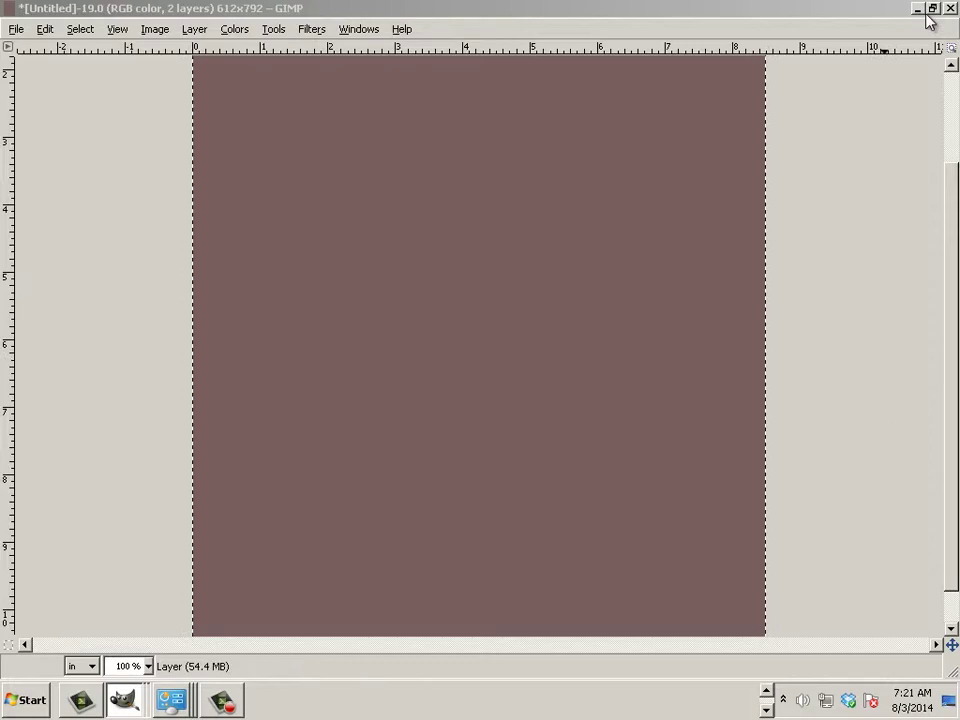
{"action": "left_click", "coordinate": [124, 701]}
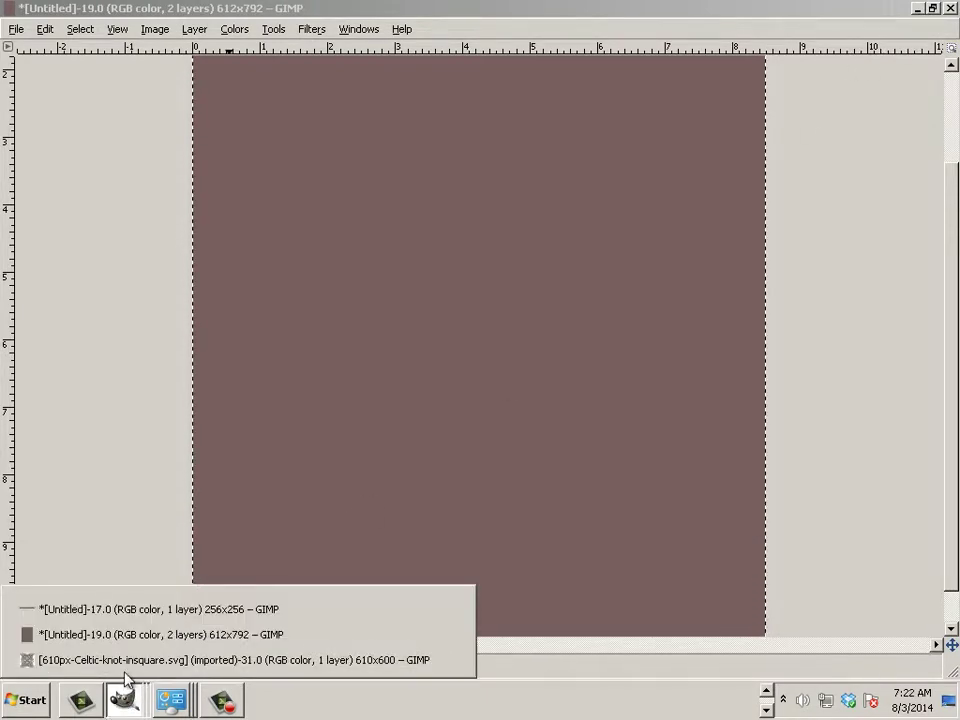
{"action": "left_click", "coordinate": [124, 661]}
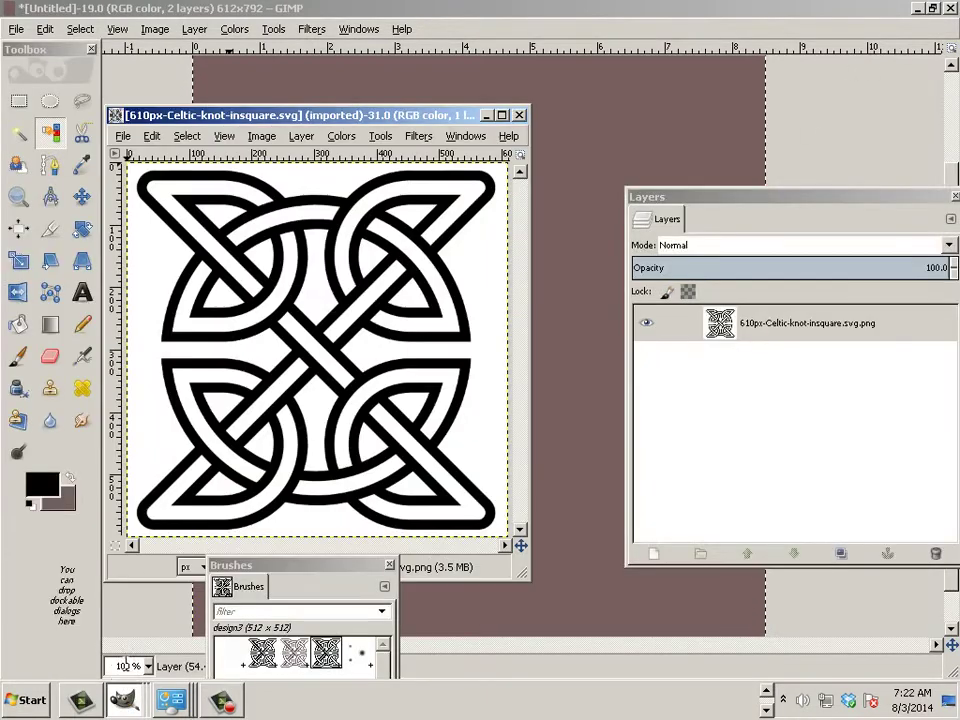
{"action": "left_click", "coordinate": [502, 114]}
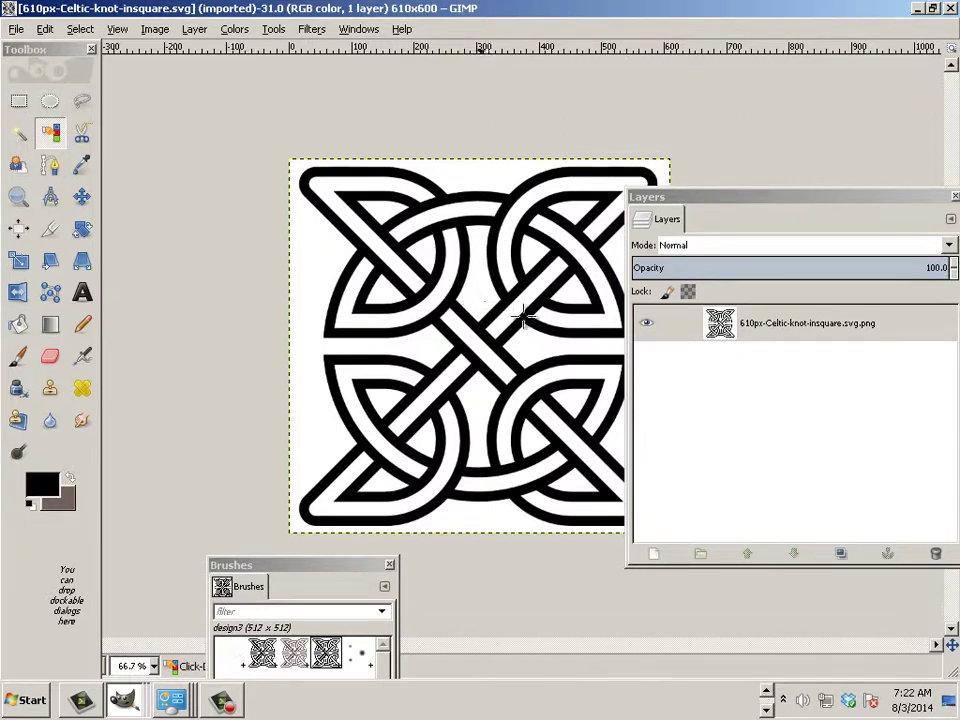
Add a transparent layer named Layer below the knot layer, then reselect the knot layer
{"action": "left_click_drag", "start_coordinate": [709, 199], "coordinate": [623, 116]}
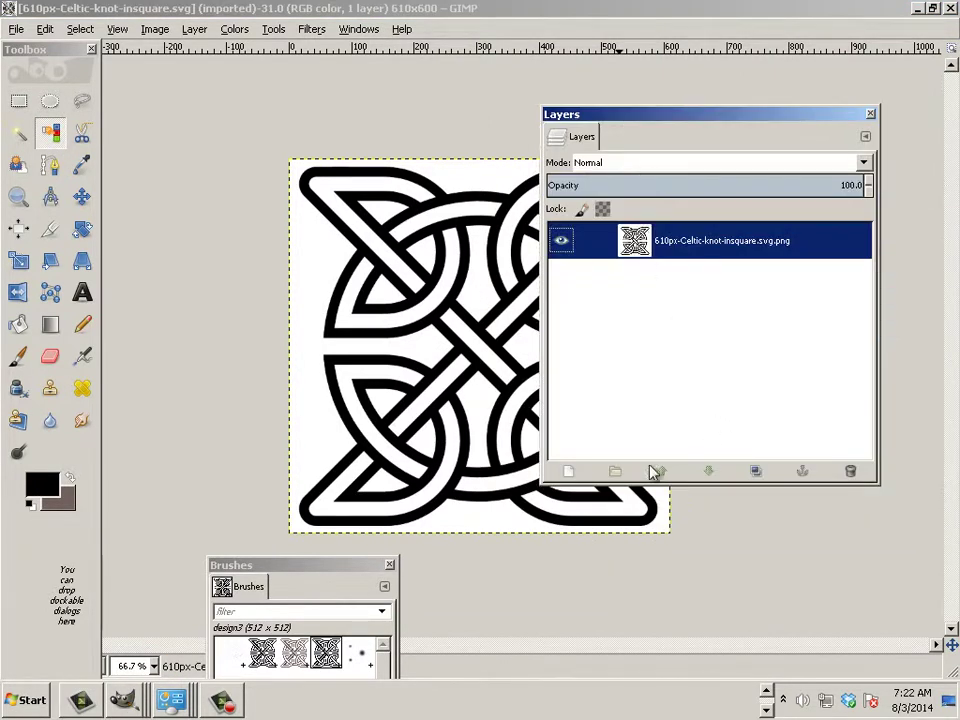
{"action": "left_click", "coordinate": [568, 471]}
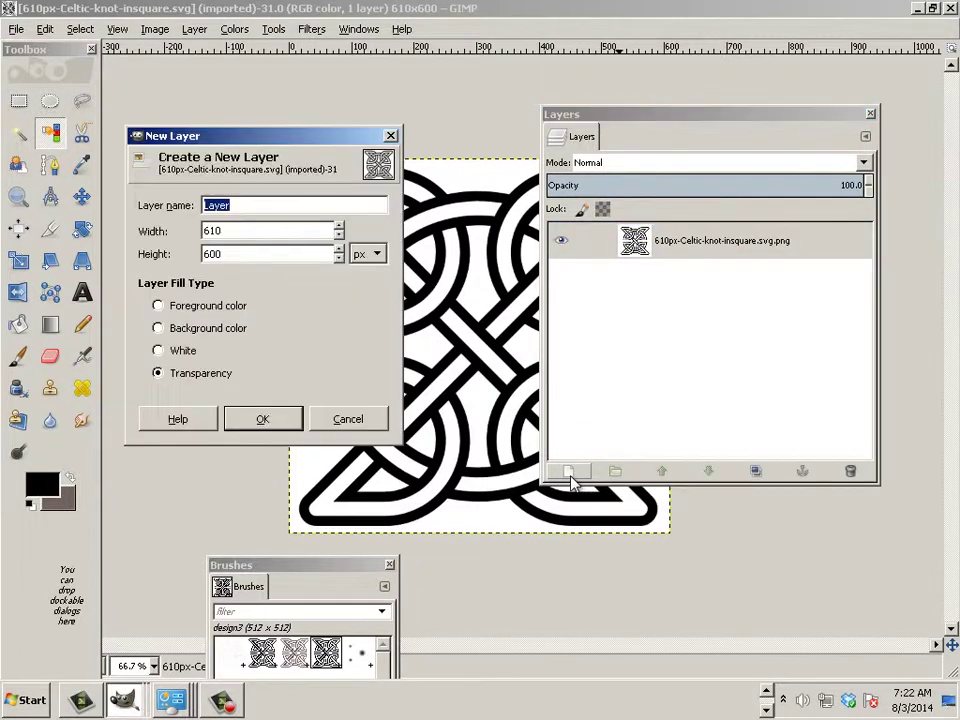
{"action": "left_click", "coordinate": [257, 419]}
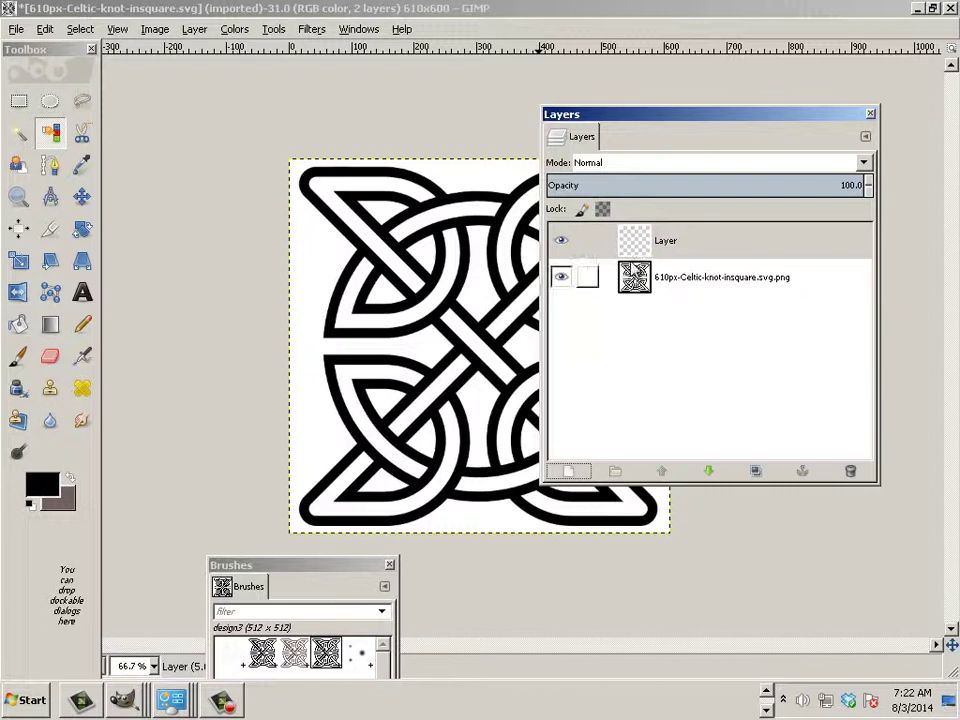
{"action": "left_click", "coordinate": [708, 471]}
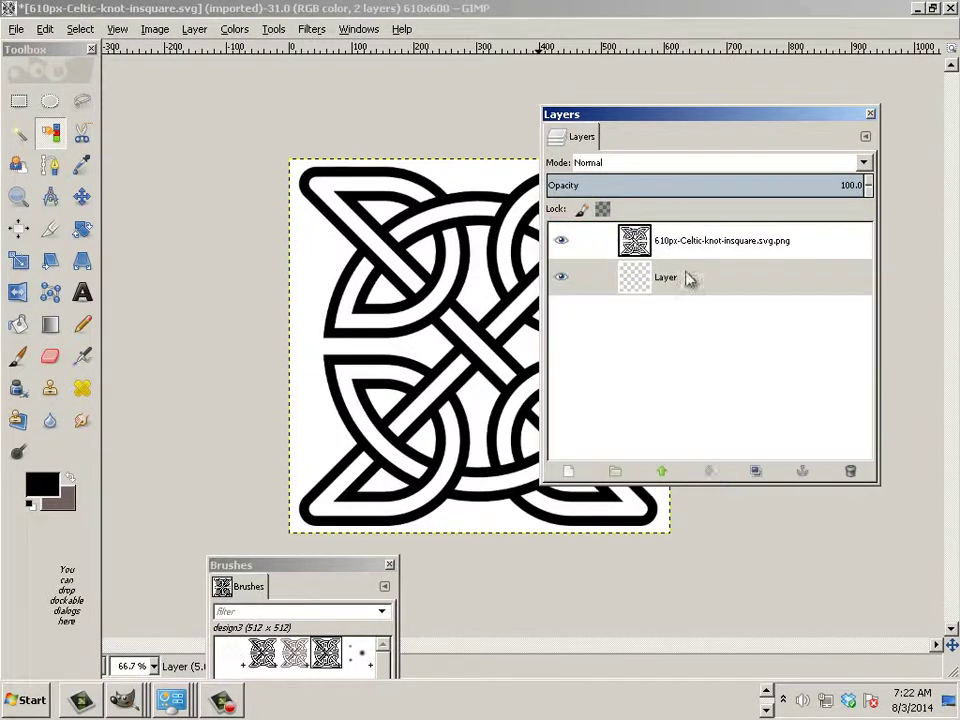
{"action": "left_click", "coordinate": [640, 250]}
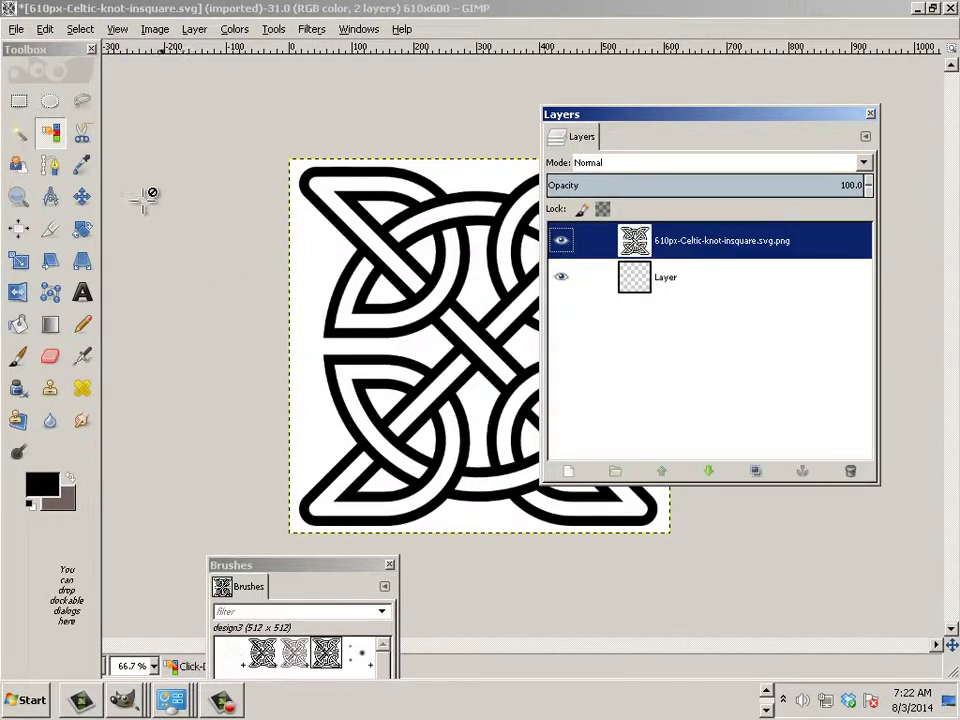
Delete the knot layer's white background using Select by Color
{"action": "left_click", "coordinate": [79, 30]}
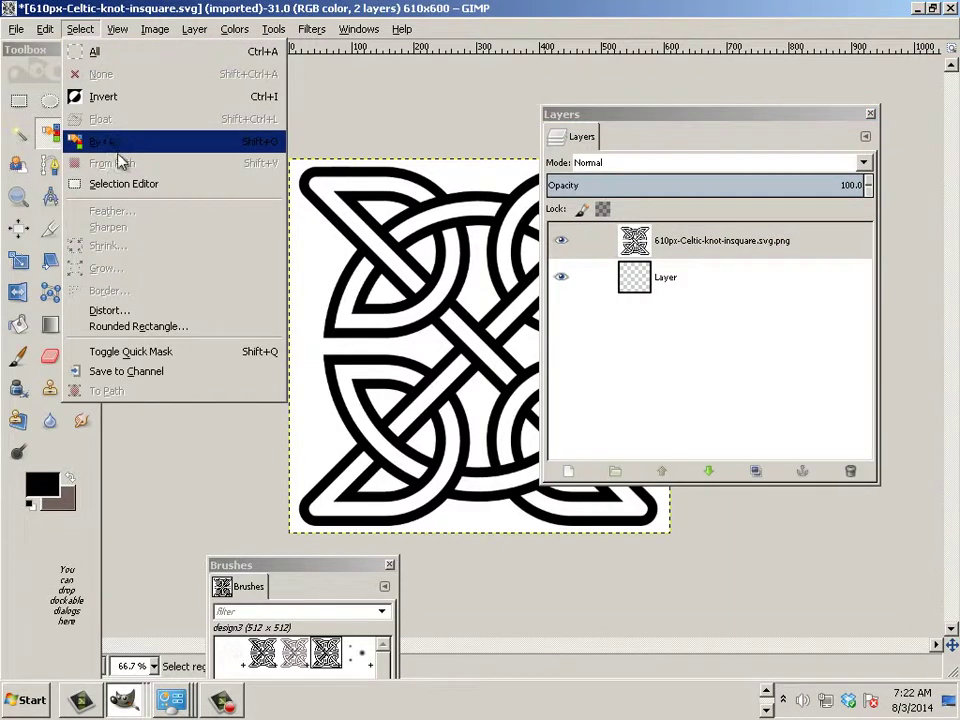
{"action": "left_click", "coordinate": [120, 141]}
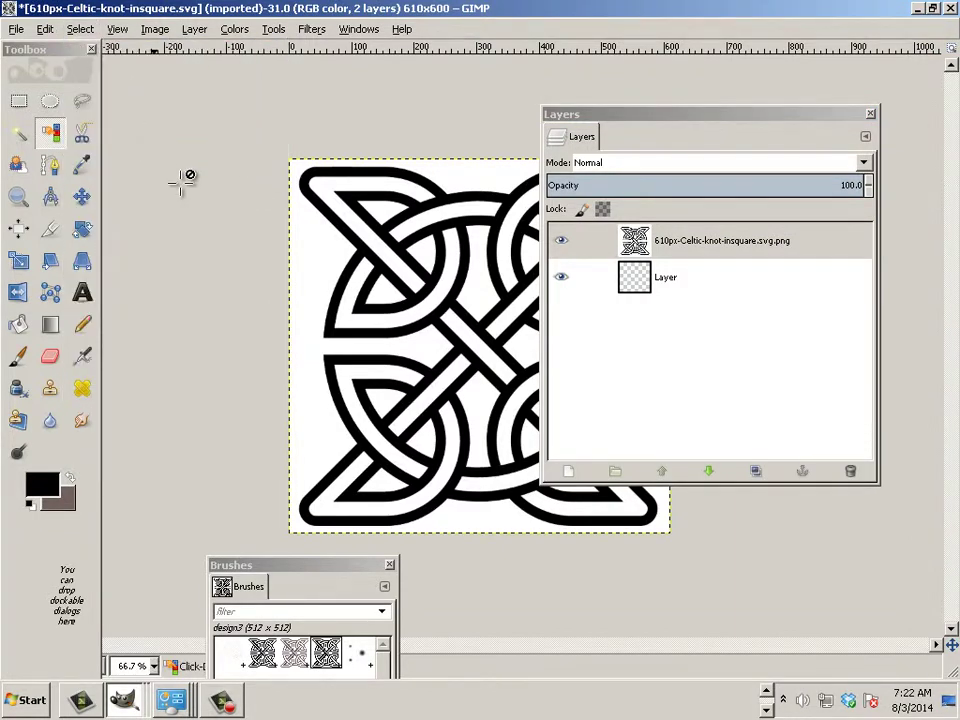
{"action": "left_click", "coordinate": [320, 278]}
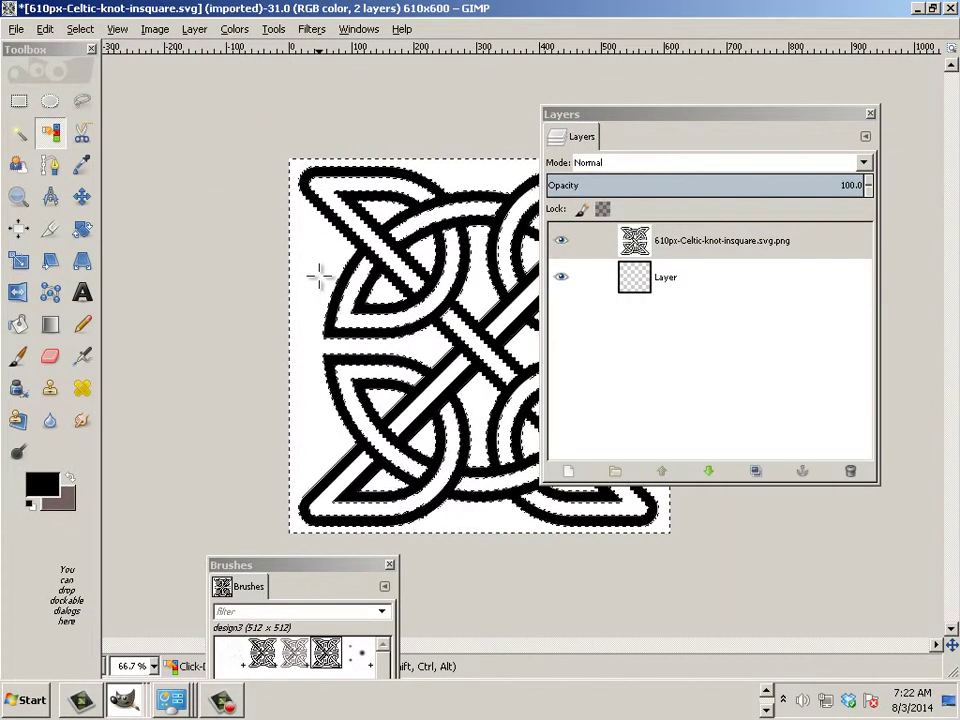
{"action": "key", "text": "Delete"}
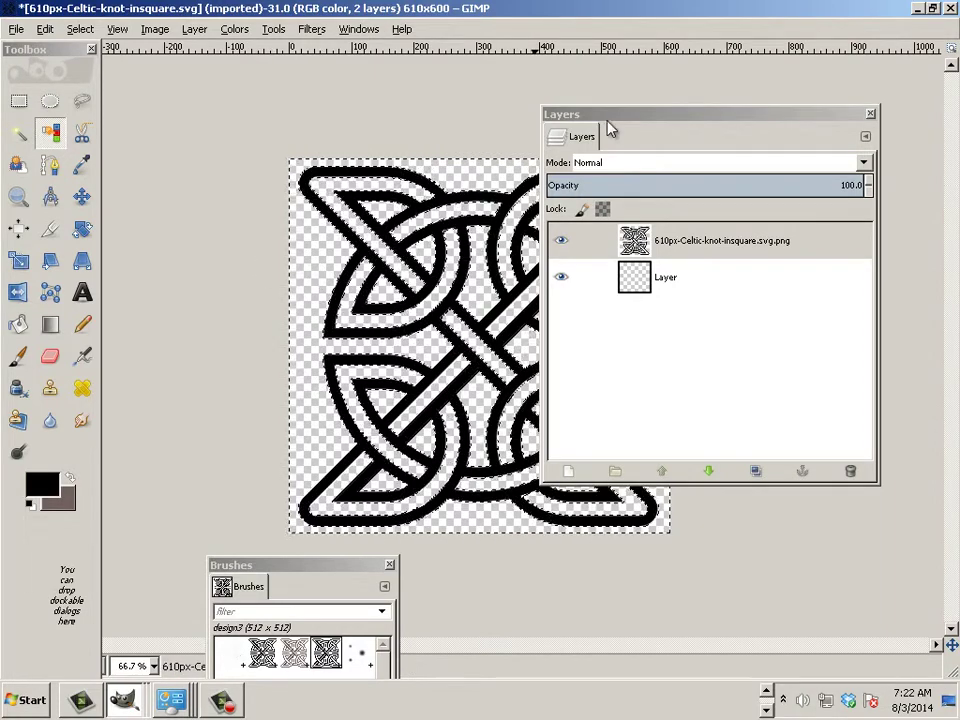
Clear the selection with Select > None, leaving black knotwork over transparency
{"action": "left_click_drag", "start_coordinate": [610, 128], "coordinate": [687, 117]}
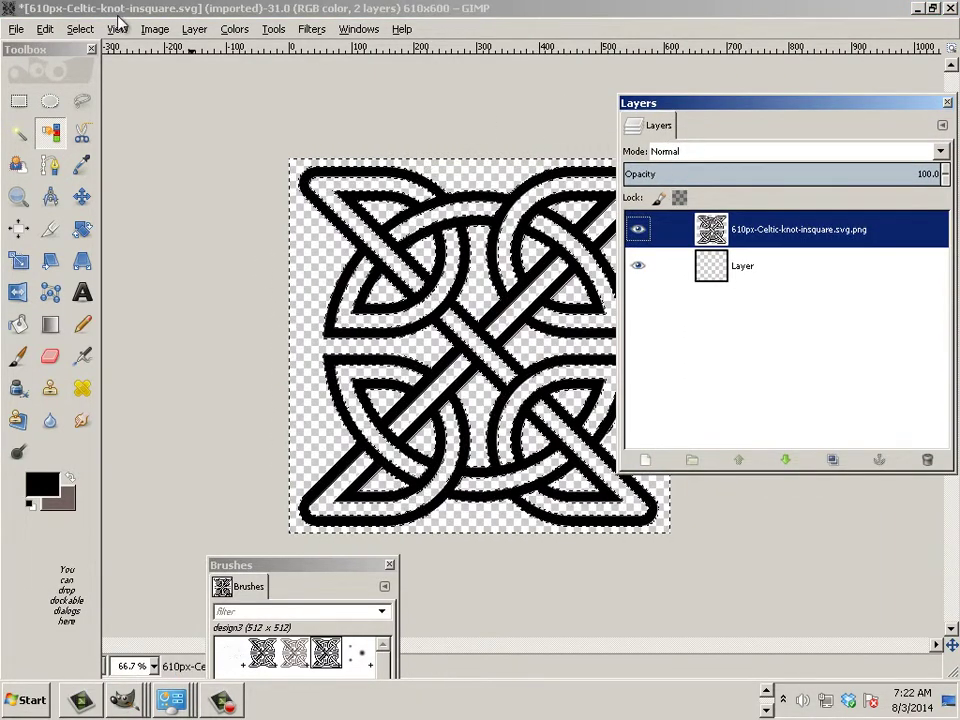
{"action": "left_click", "coordinate": [80, 29]}
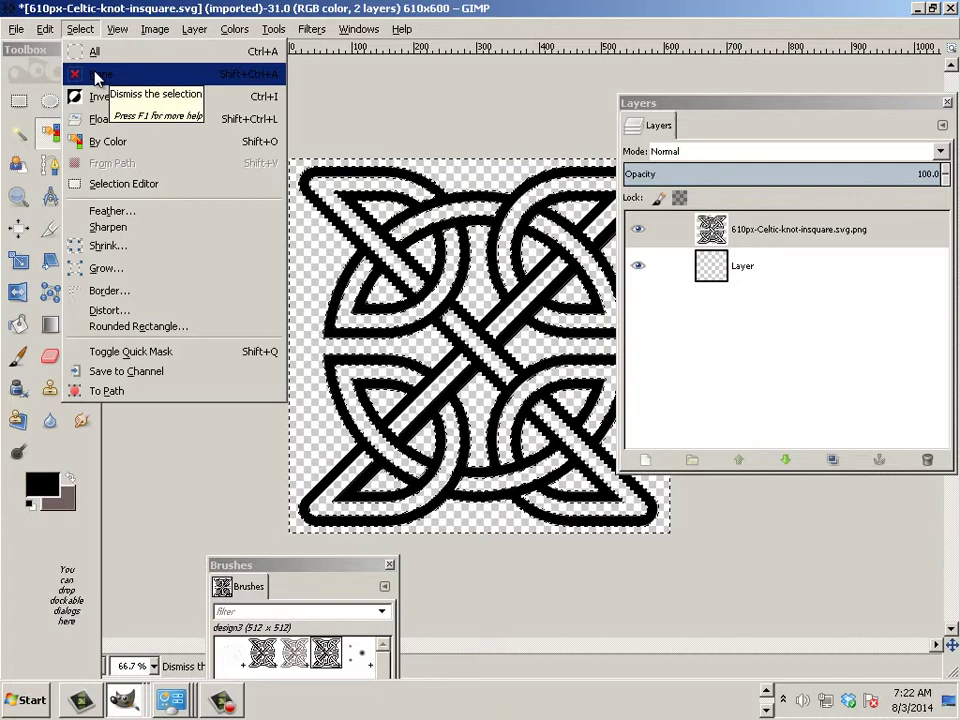
{"action": "left_click", "coordinate": [97, 77]}
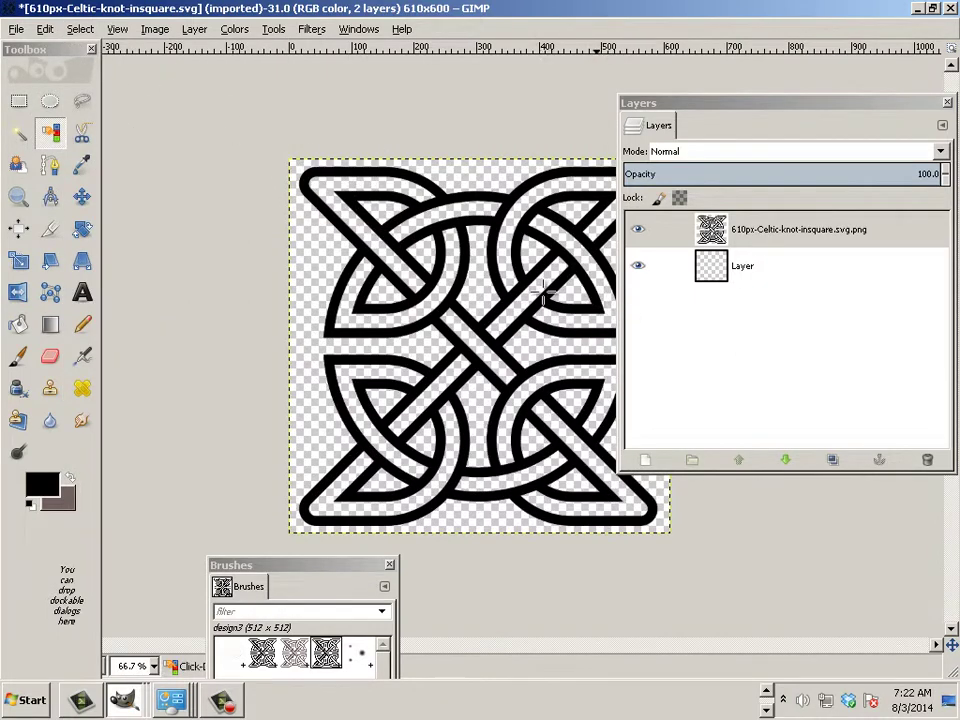
{"action": "left_click", "coordinate": [68, 30]}
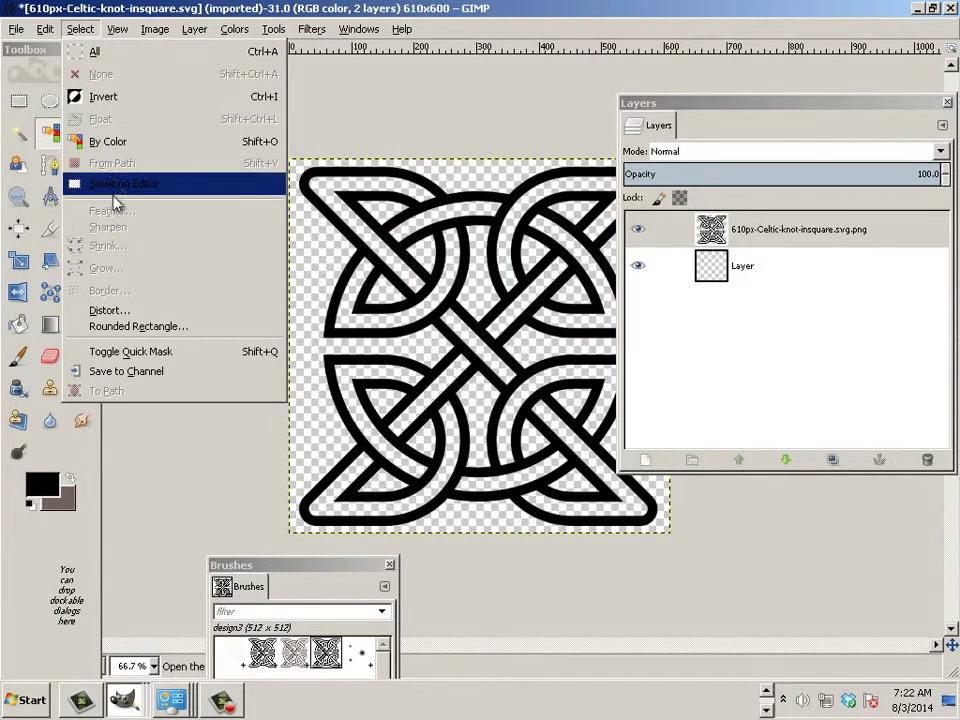
{"action": "mouse_move", "coordinate": [162, 33]}
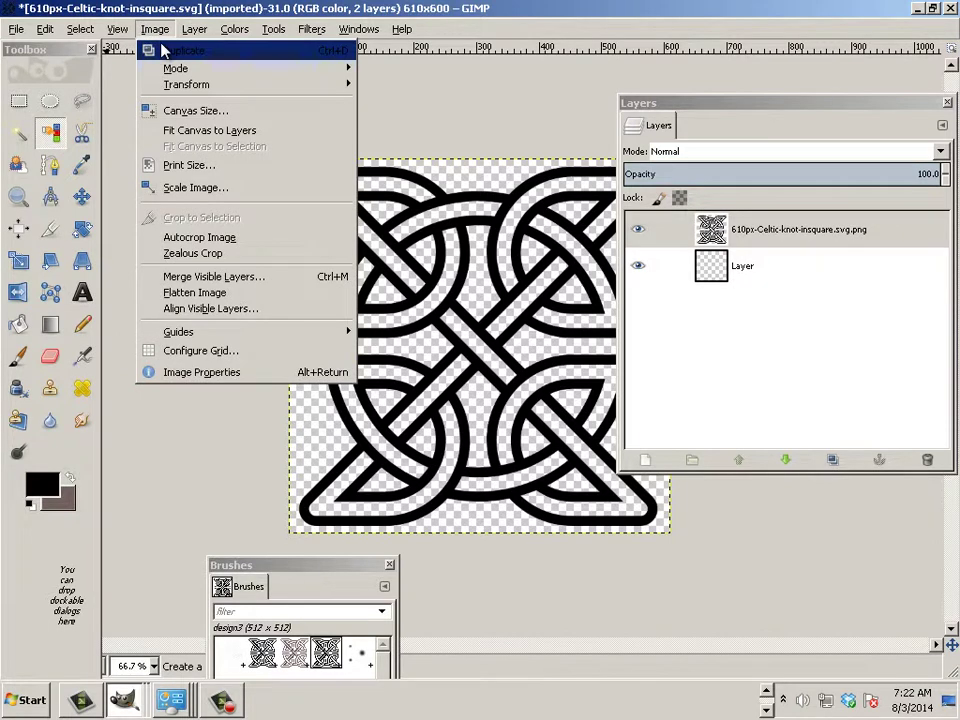
Scale the knot image to 512×512 pixels at 72 pixels per inch
{"action": "left_click", "coordinate": [180, 190]}
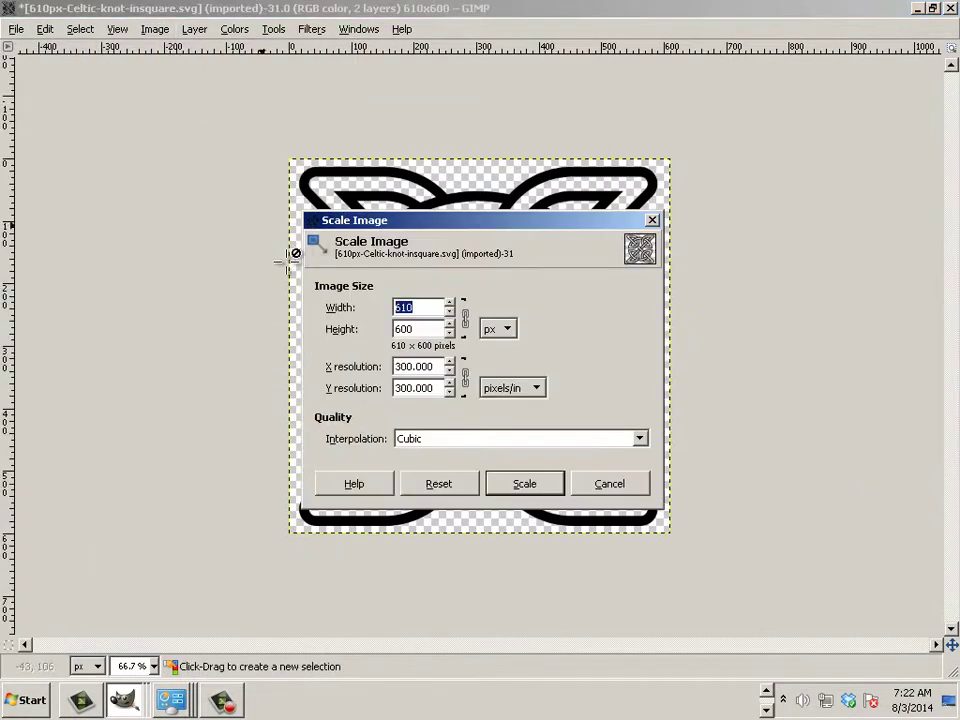
{"action": "left_click_drag", "start_coordinate": [436, 367], "coordinate": [381, 373]}
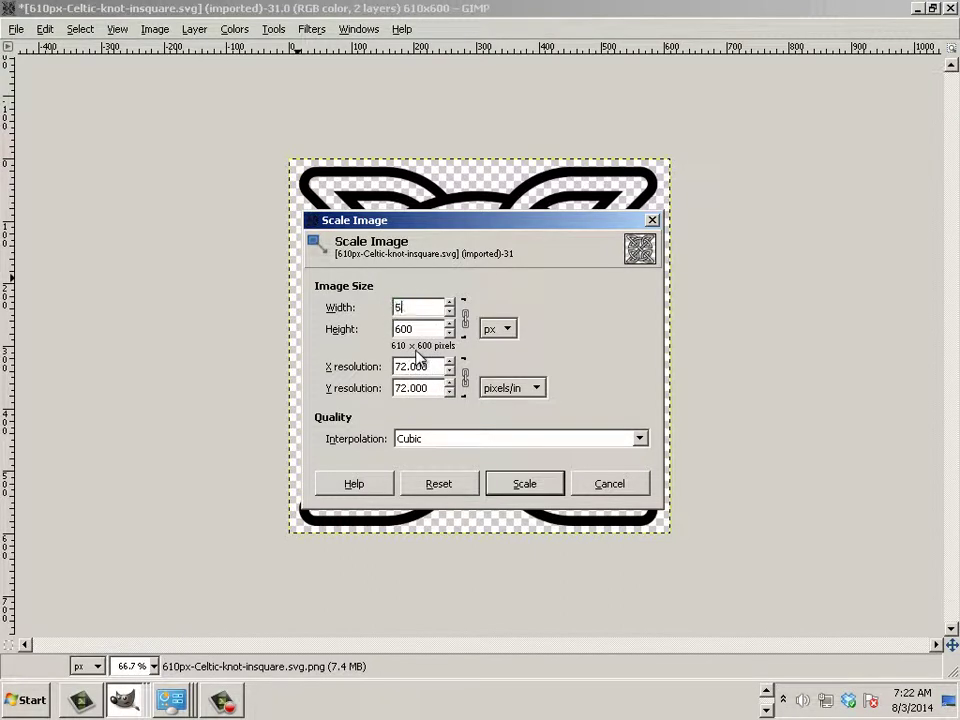
{"action": "key", "text": "Tab"}
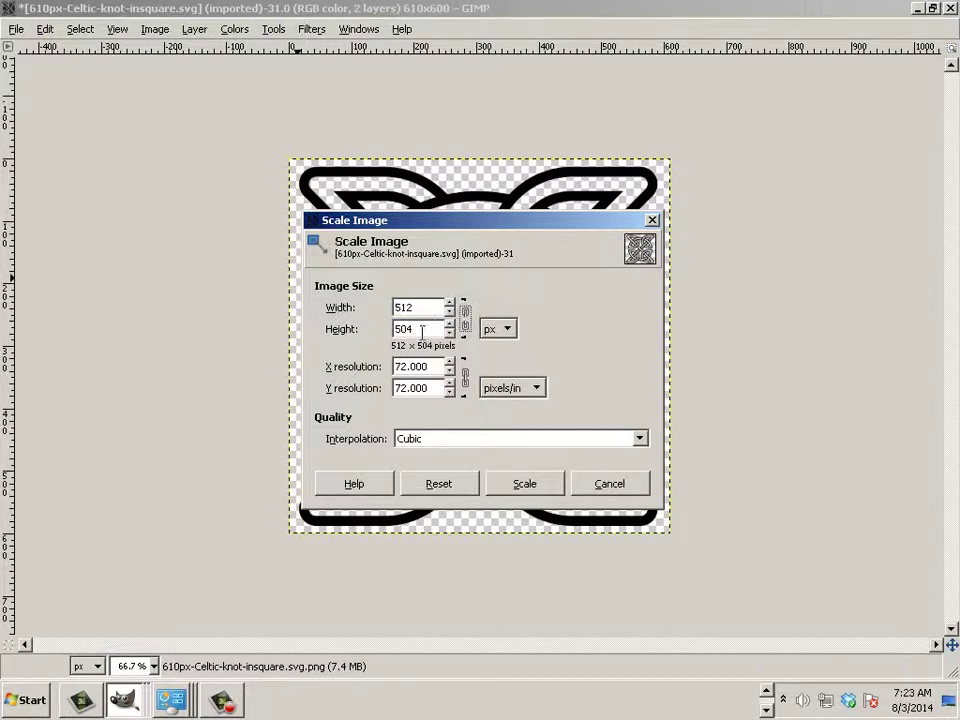
{"action": "left_click_drag", "start_coordinate": [426, 330], "coordinate": [372, 335]}
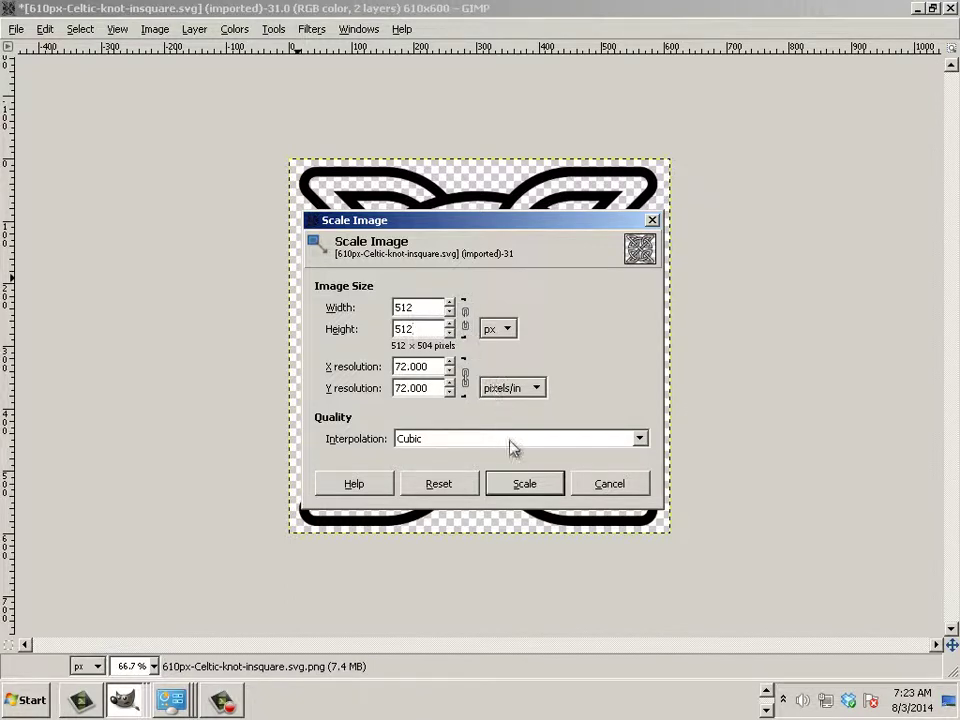
{"action": "left_click", "coordinate": [520, 484]}
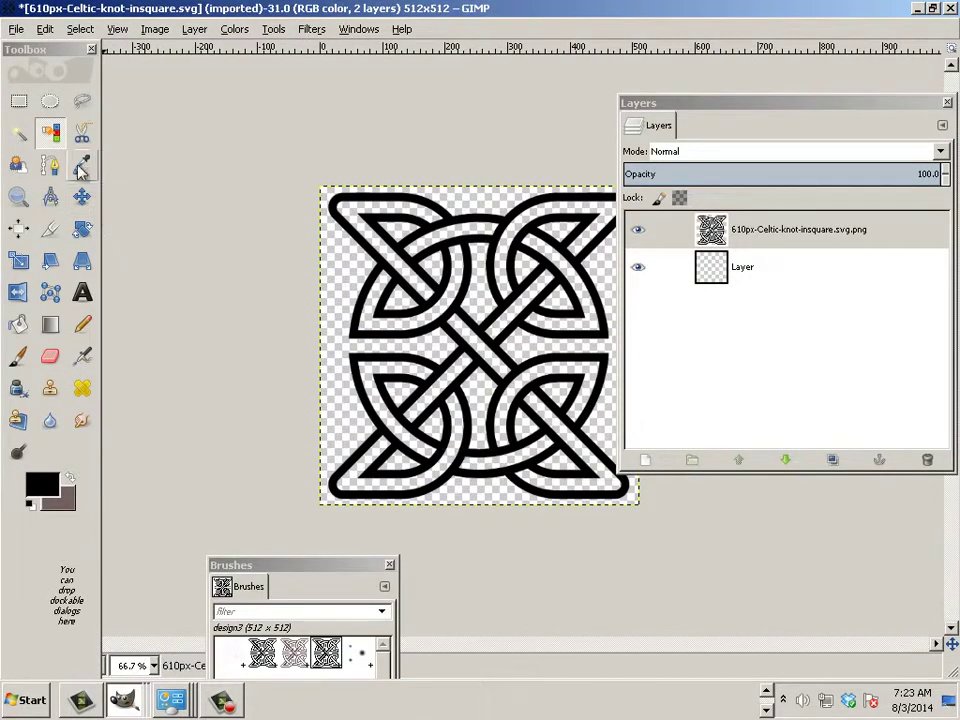
Rectangle-select the whole knot image and copy it
{"action": "left_click_drag", "start_coordinate": [212, 134], "coordinate": [814, 628]}
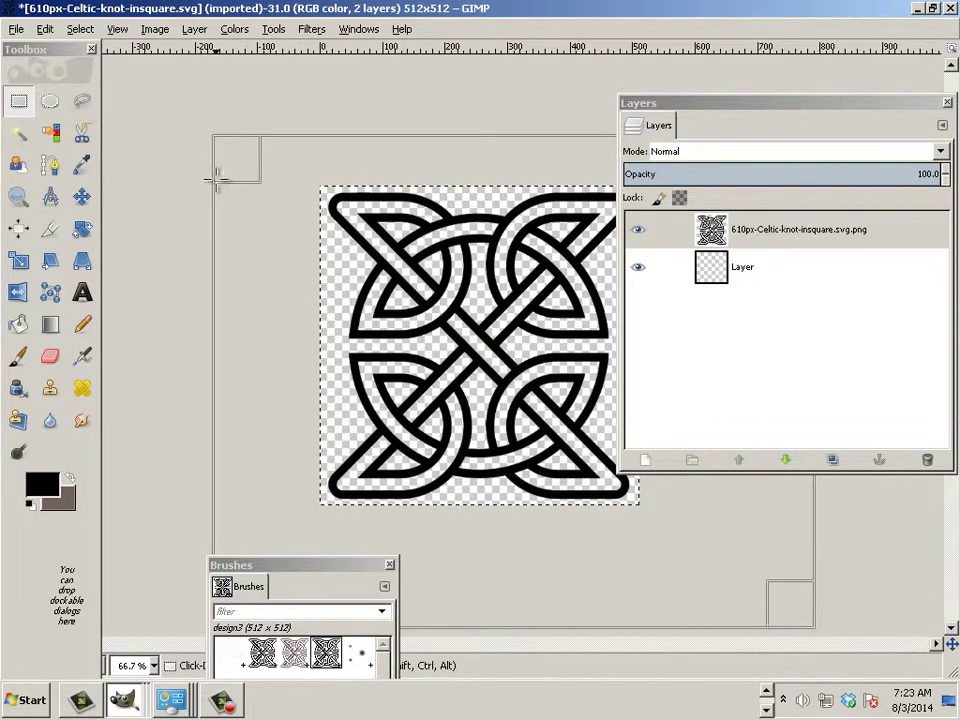
{"action": "left_click", "coordinate": [44, 29]}
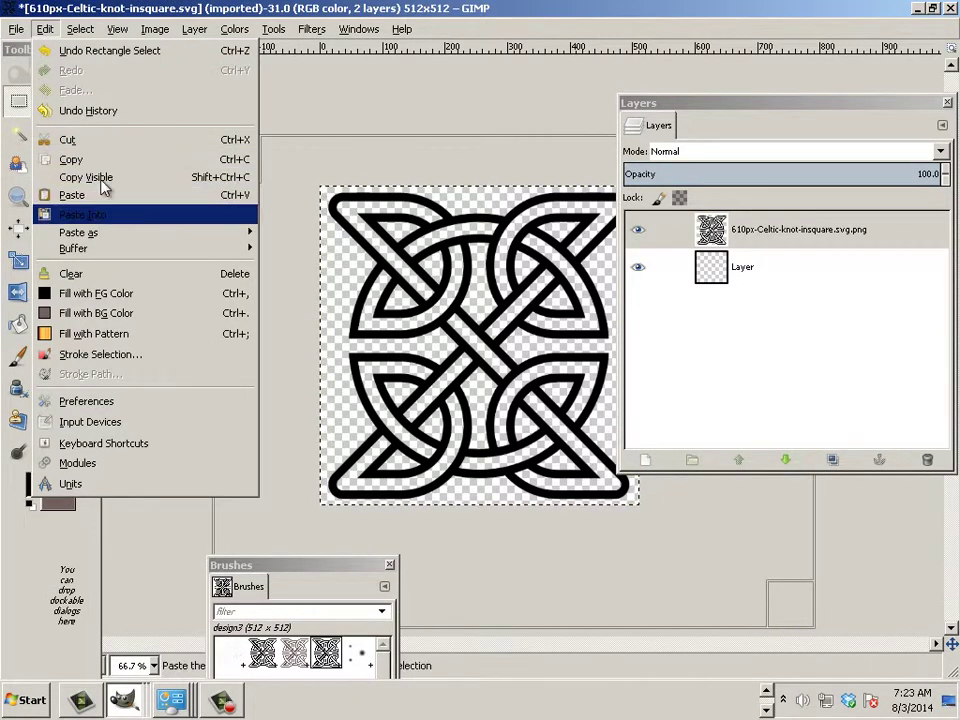
{"action": "left_click", "coordinate": [92, 162]}
Paste the copied knot as a new brush named design5
{"action": "left_click", "coordinate": [44, 29]}
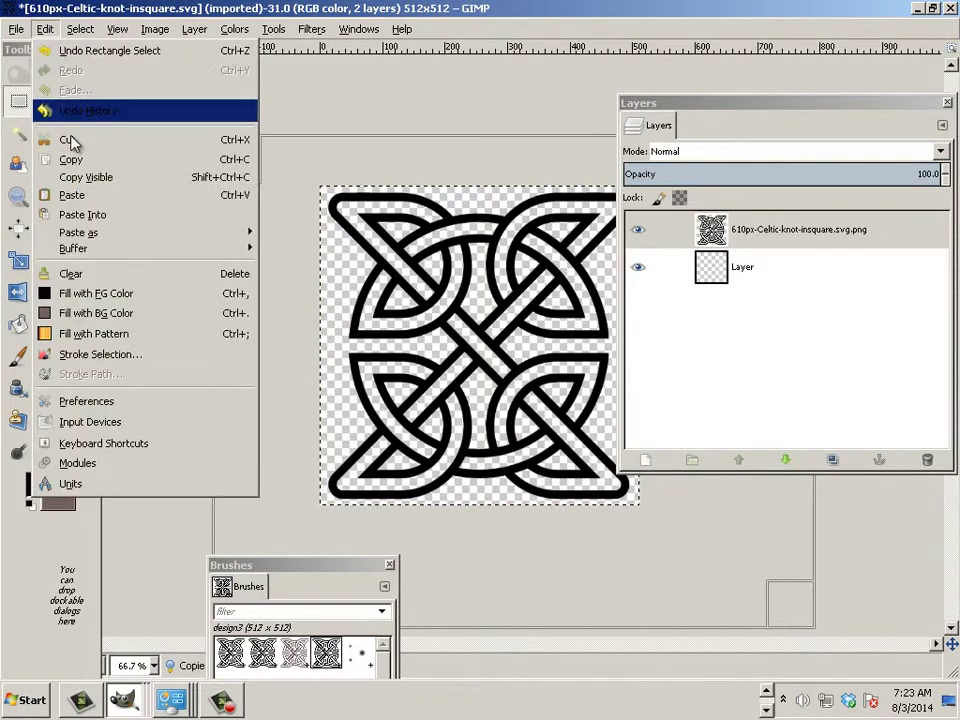
{"action": "mouse_move", "coordinate": [92, 233]}
{"action": "left_click", "coordinate": [305, 268]}
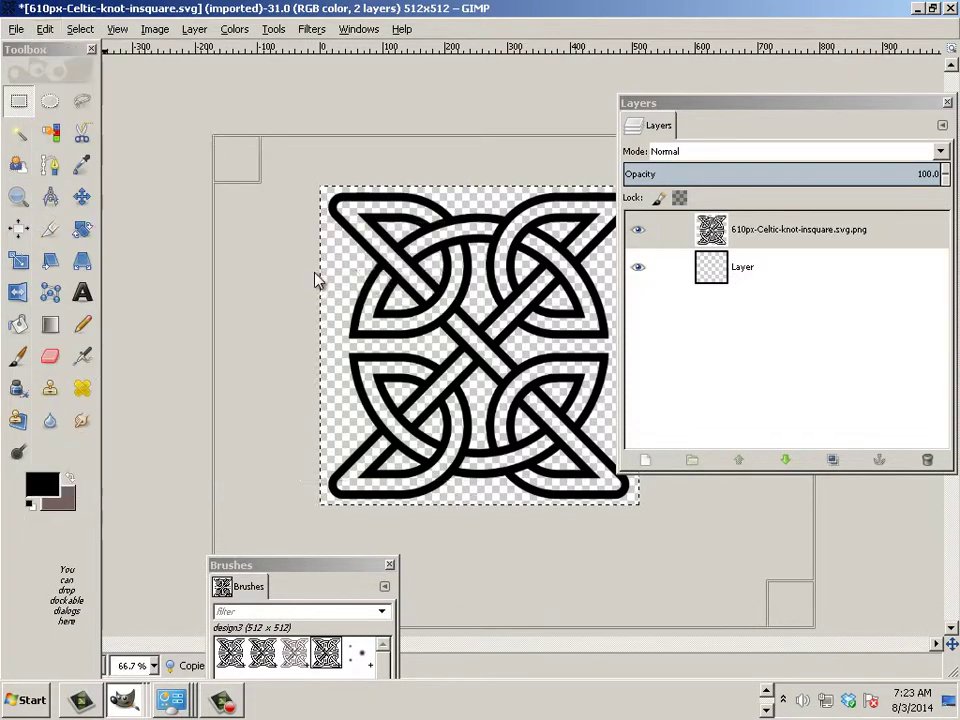
{"action": "left_click", "coordinate": [437, 309]}
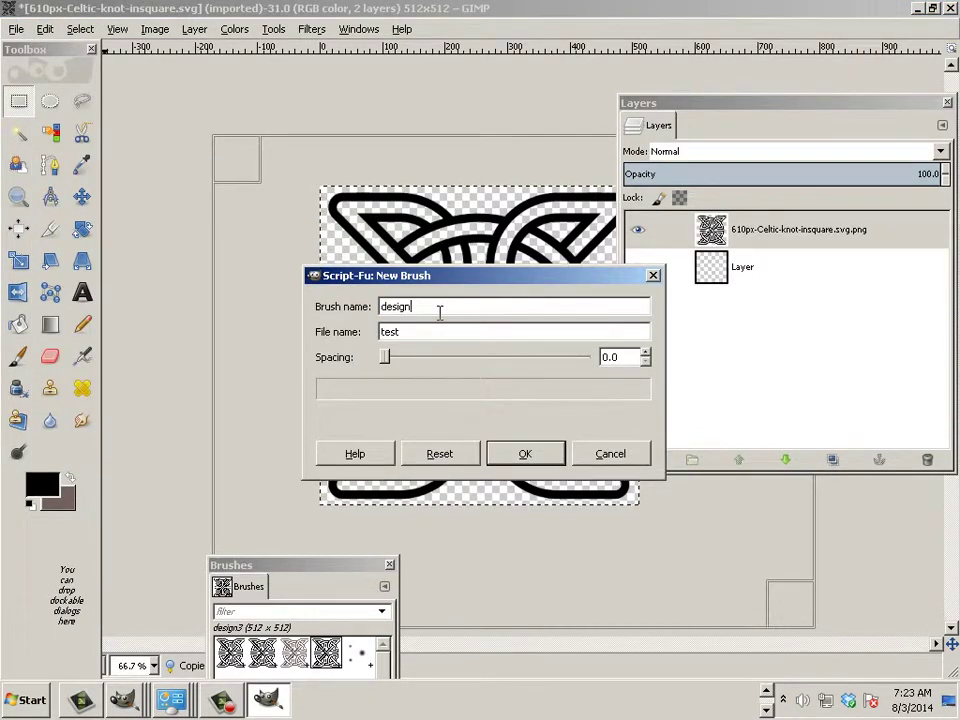
{"action": "type", "text": "5"}
{"action": "left_click", "coordinate": [520, 452]}
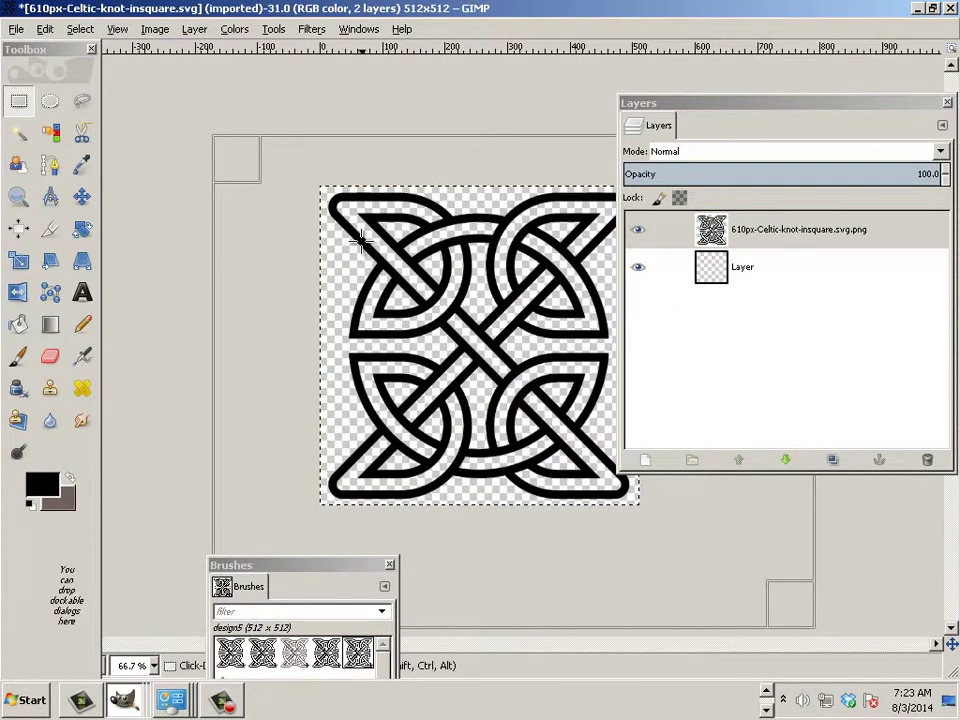
Test-paint a design5 Paintbrush stroke on the fitted Untitled mauve canvas, then undo it
{"action": "key", "text": "alt+Tab"}
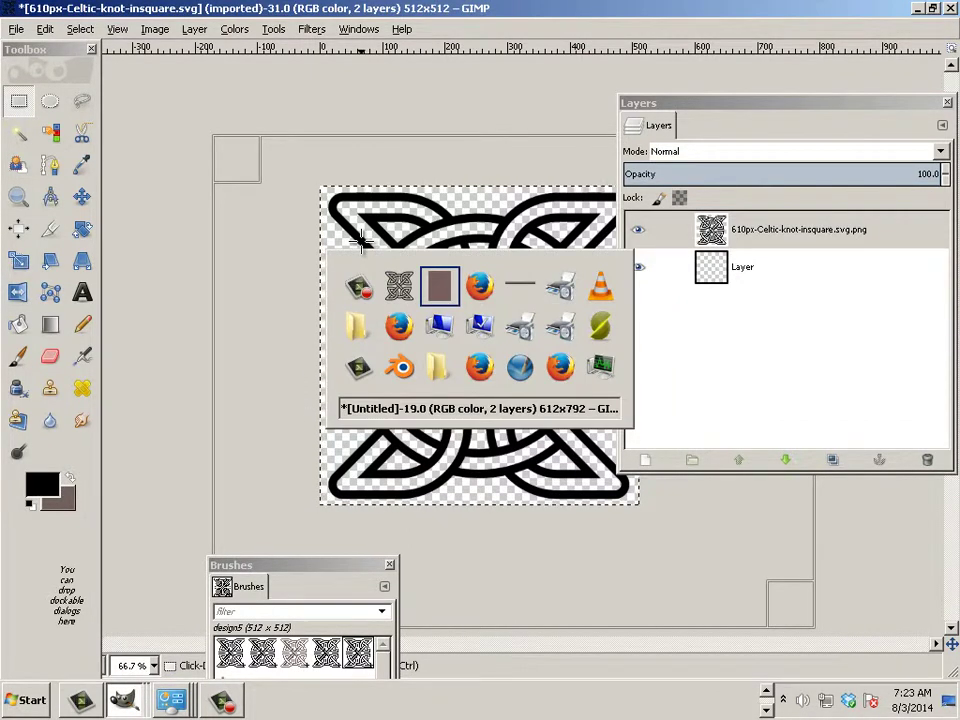
{"action": "key", "text": "minus"}
{"action": "key", "text": "minus"}
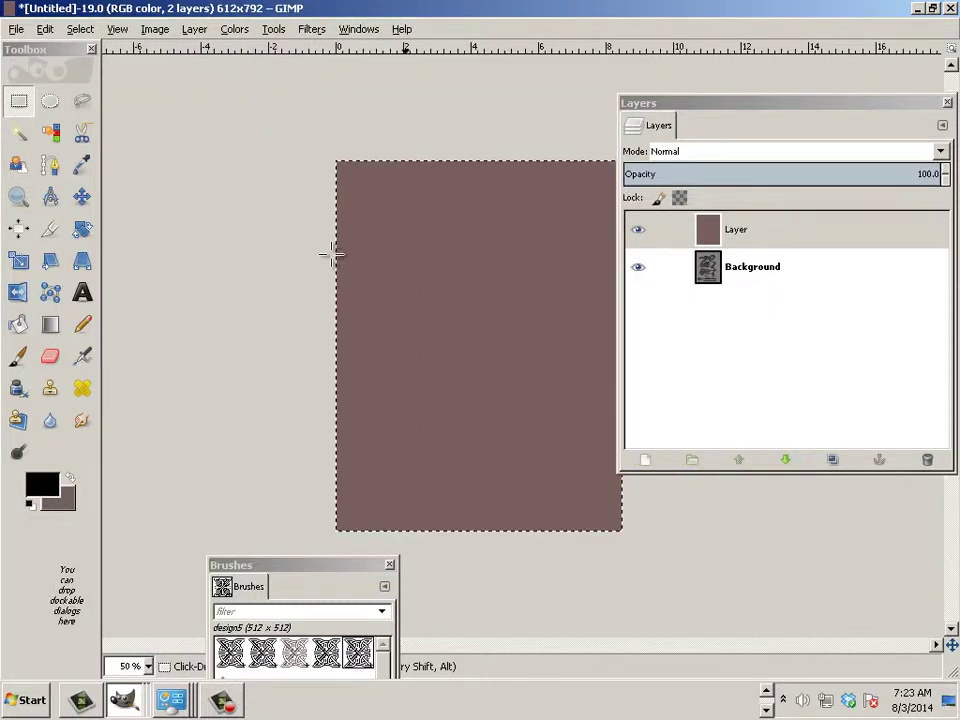
{"action": "key", "text": "plus"}
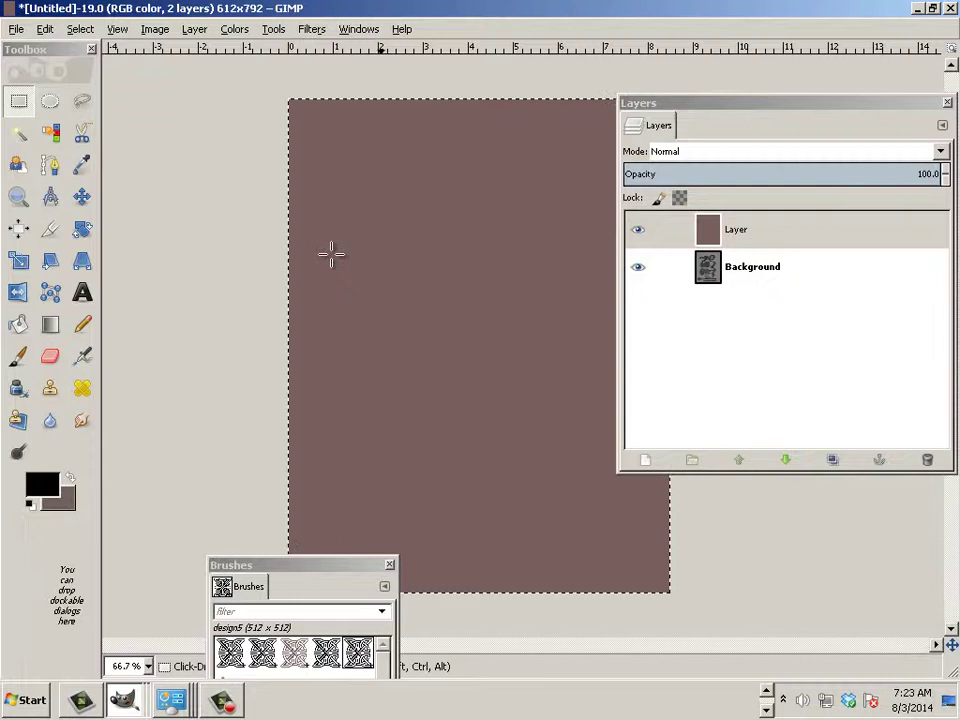
{"action": "left_click", "coordinate": [18, 356]}
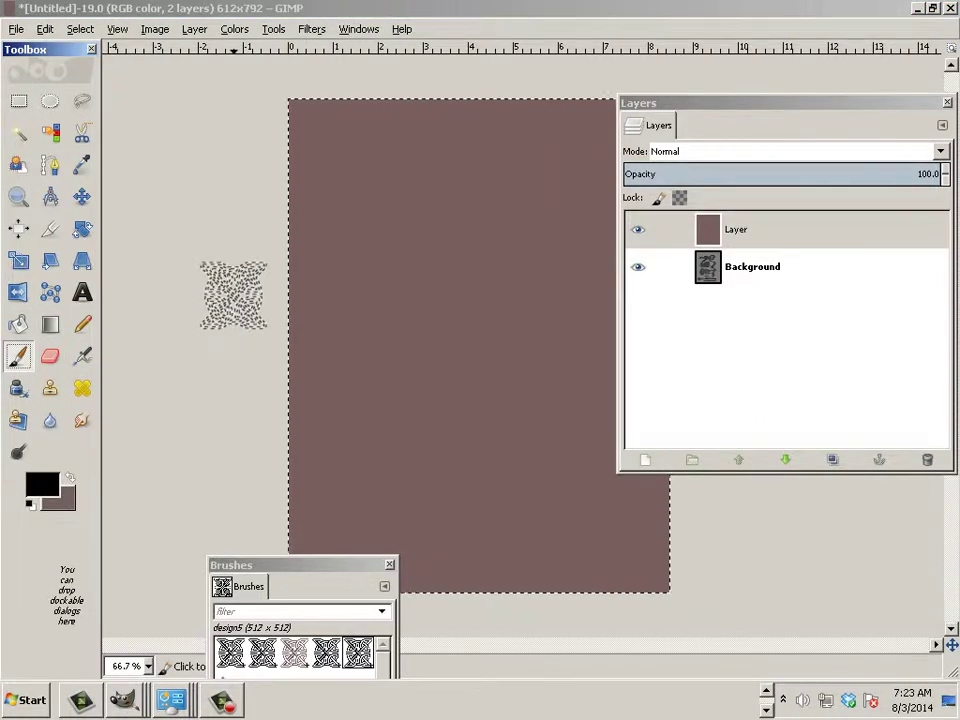
{"action": "left_click", "coordinate": [825, 244]}
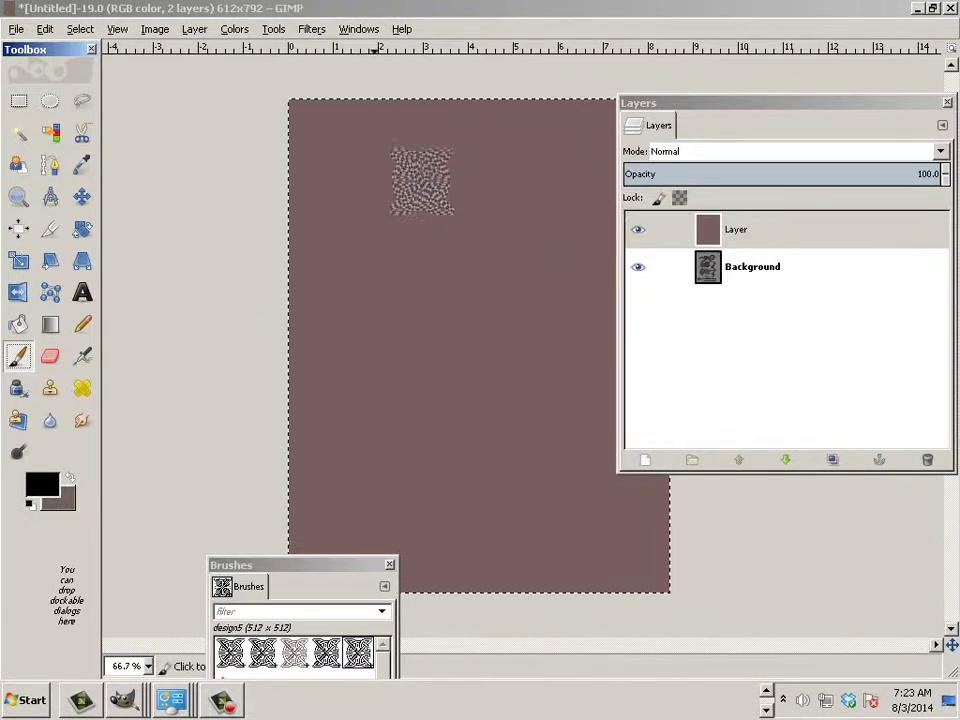
{"action": "mouse_move", "coordinate": [330, 162]}
{"action": "left_mouse_down"}
{"action": "mouse_move", "coordinate": [473, 172]}
{"action": "mouse_move", "coordinate": [577, 195]}
{"action": "left_mouse_up"}
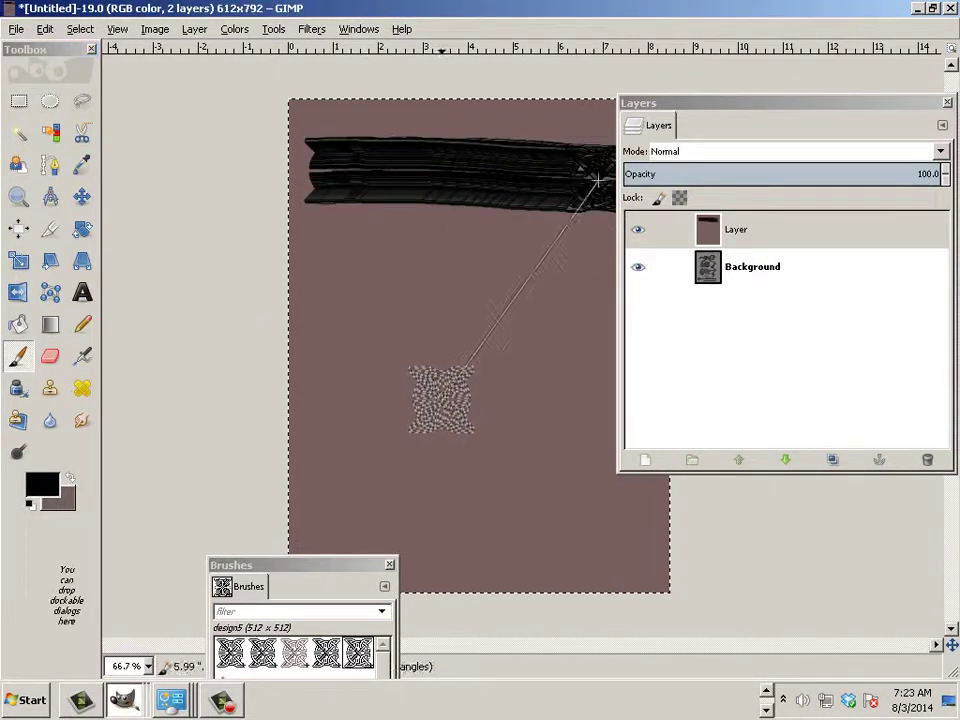
{"action": "key", "text": "ctrl+z"}
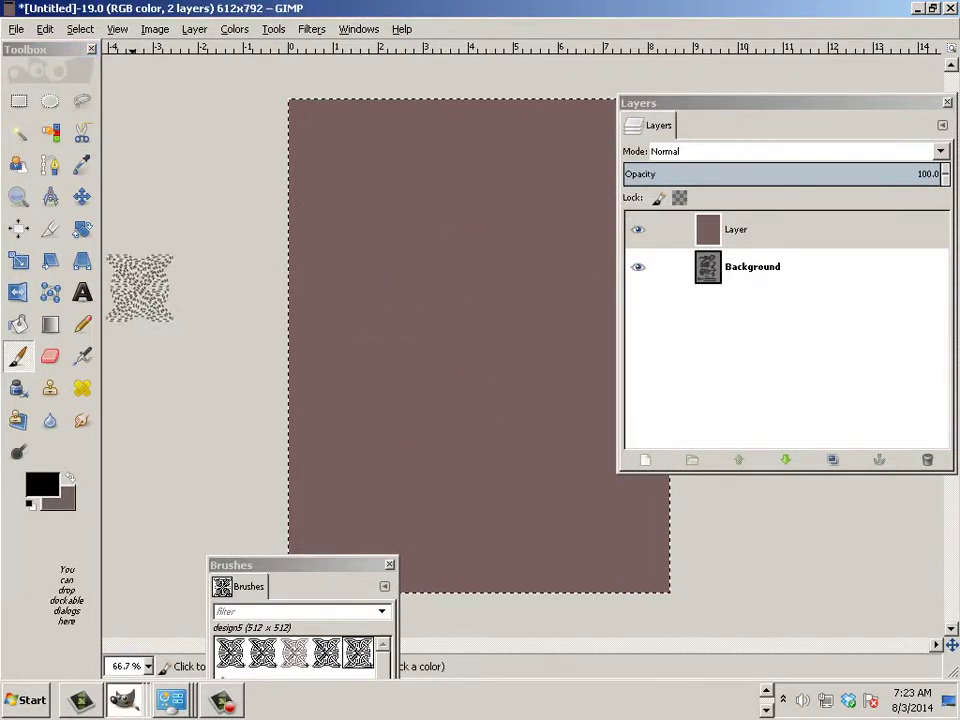
Show the Paintbrush options and the Brushes dialog, moved up into full view
{"action": "double_click", "coordinate": [20, 360]}
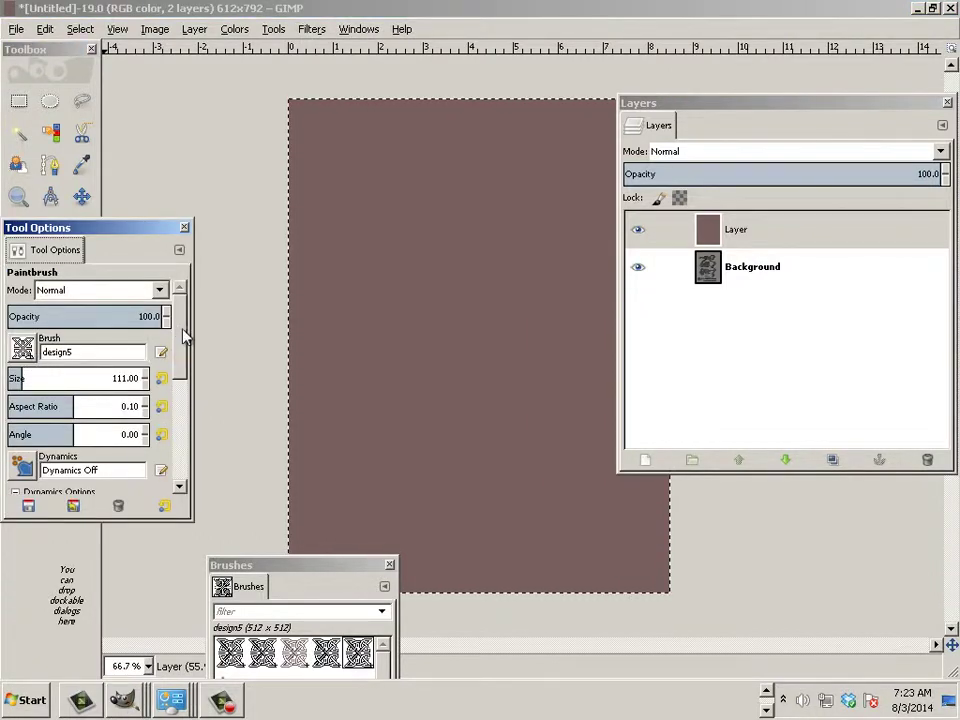
{"action": "mouse_move", "coordinate": [183, 337]}
{"action": "left_mouse_down"}
{"action": "mouse_move", "coordinate": [180, 444]}
{"action": "mouse_move", "coordinate": [189, 336]}
{"action": "left_mouse_up"}
{"action": "left_click", "coordinate": [362, 30]}
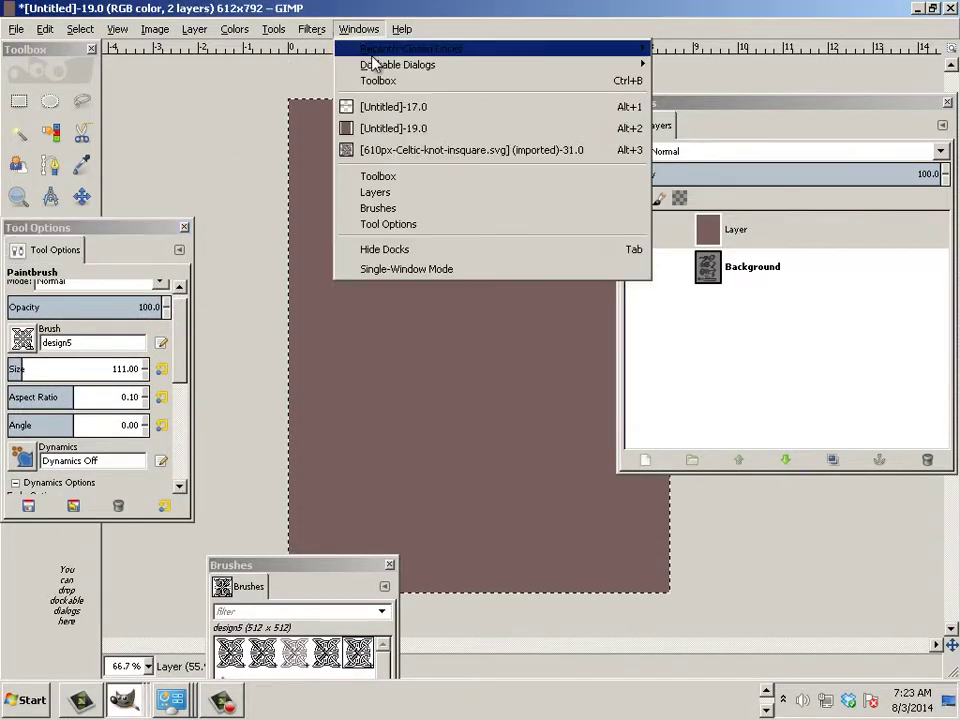
{"action": "mouse_move", "coordinate": [434, 67]}
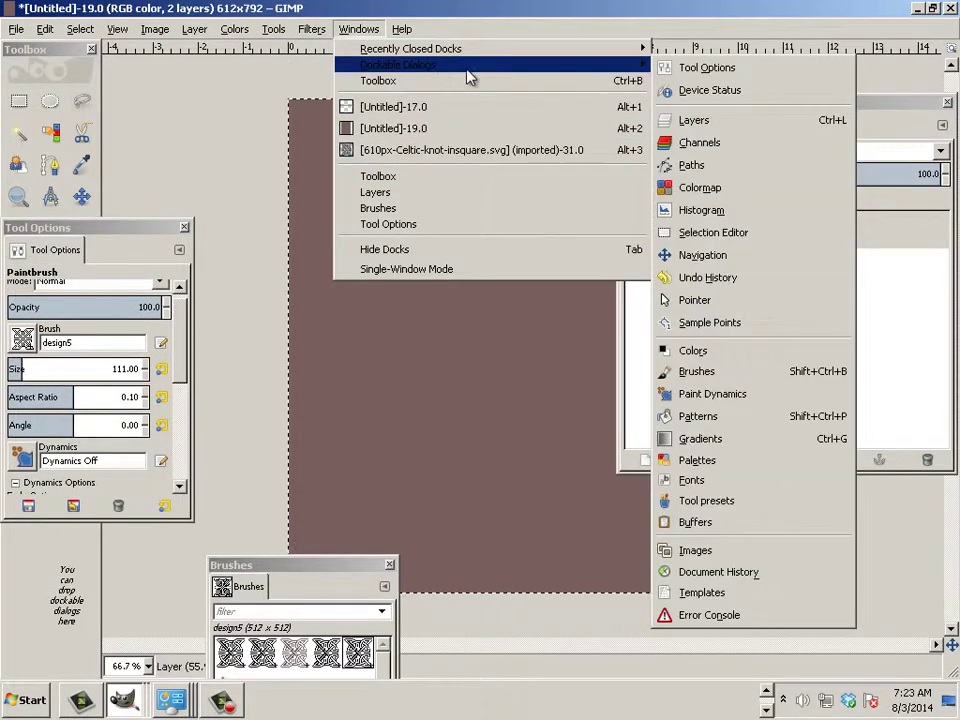
{"action": "left_click", "coordinate": [700, 371]}
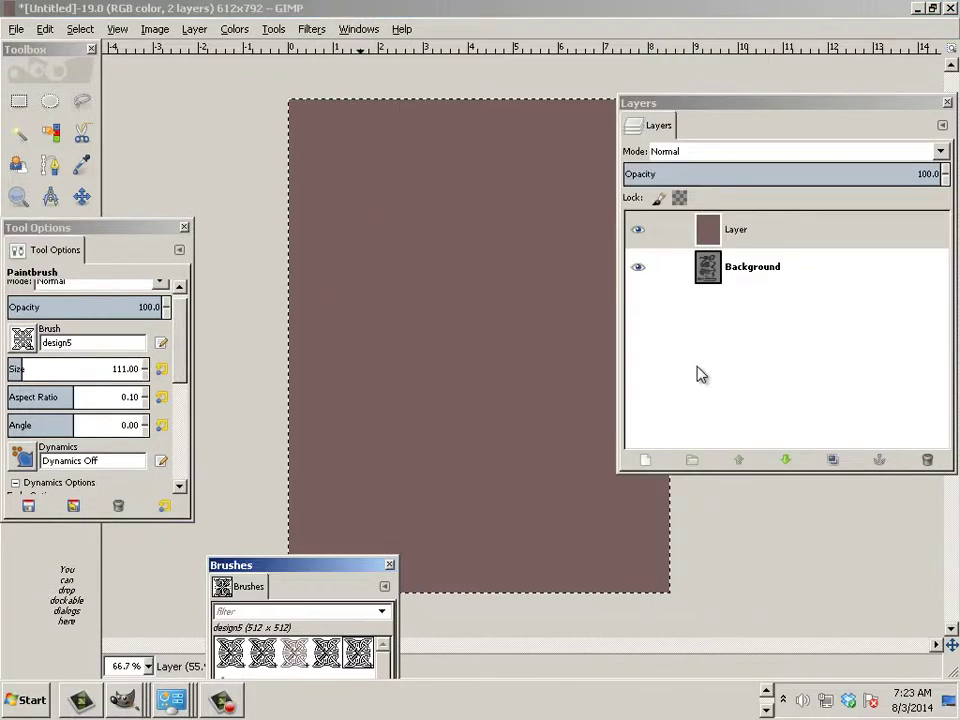
{"action": "left_click_drag", "start_coordinate": [308, 568], "coordinate": [786, 237]}
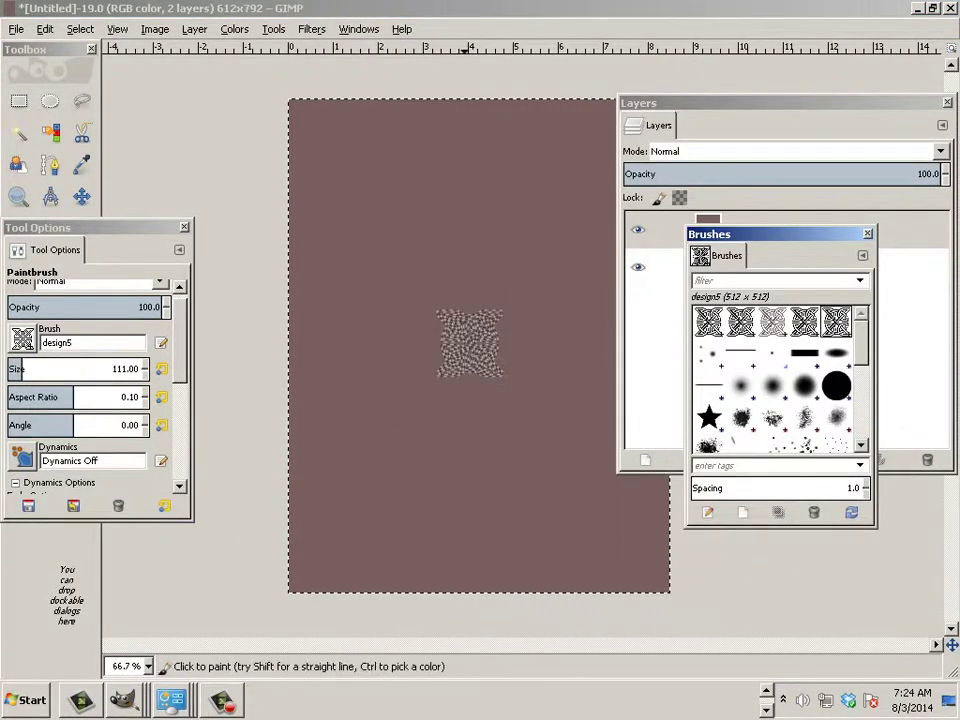
Raise the design5 brush spacing to 100, trying and undoing several knot strokes
{"action": "left_click_drag", "start_coordinate": [364, 279], "coordinate": [475, 278]}
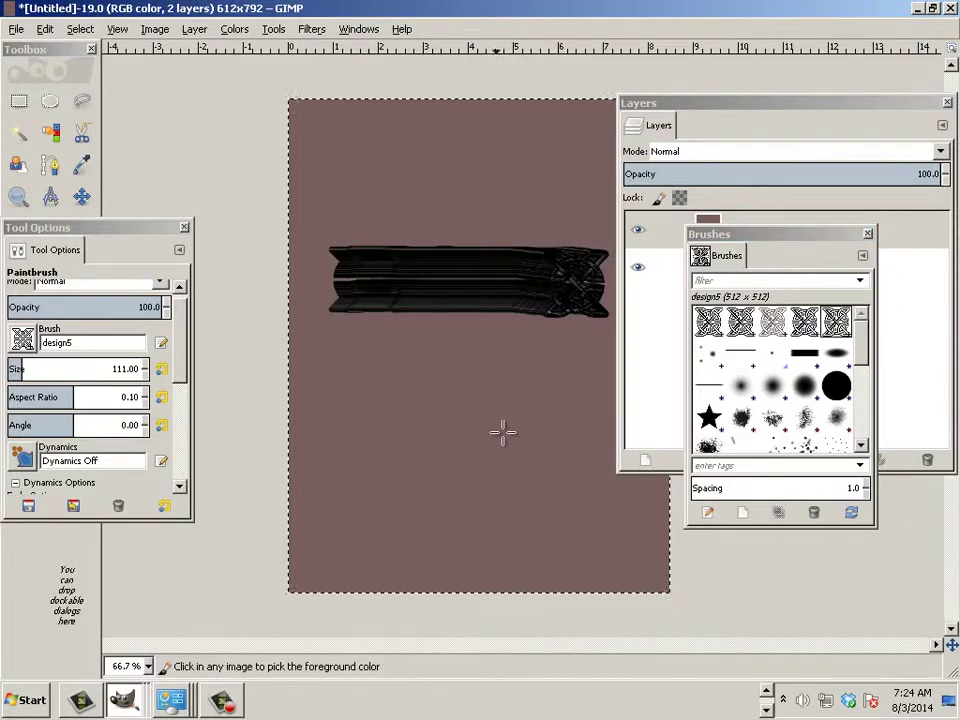
{"action": "key", "text": "ctrl+z"}
{"action": "mouse_move", "coordinate": [722, 495]}
{"action": "left_mouse_down"}
{"action": "mouse_move", "coordinate": [850, 490]}
{"action": "mouse_move", "coordinate": [835, 548]}
{"action": "left_mouse_up"}
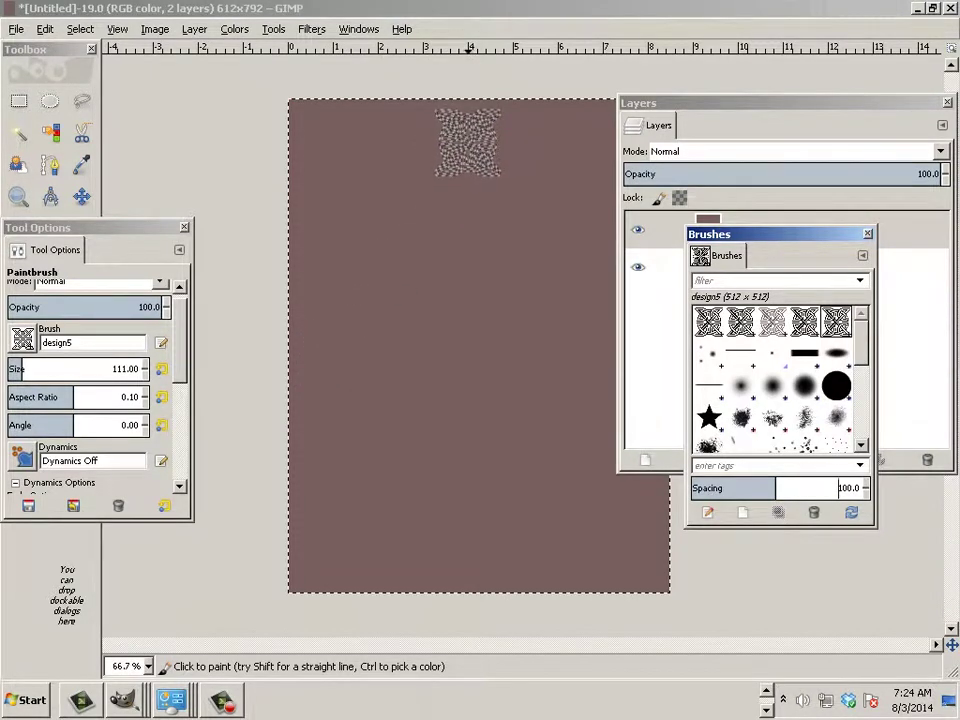
{"action": "mouse_move", "coordinate": [467, 142]}
{"action": "left_mouse_down"}
{"action": "mouse_move", "coordinate": [451, 422]}
{"action": "mouse_move", "coordinate": [467, 482]}
{"action": "mouse_move", "coordinate": [500, 540]}
{"action": "left_mouse_up"}
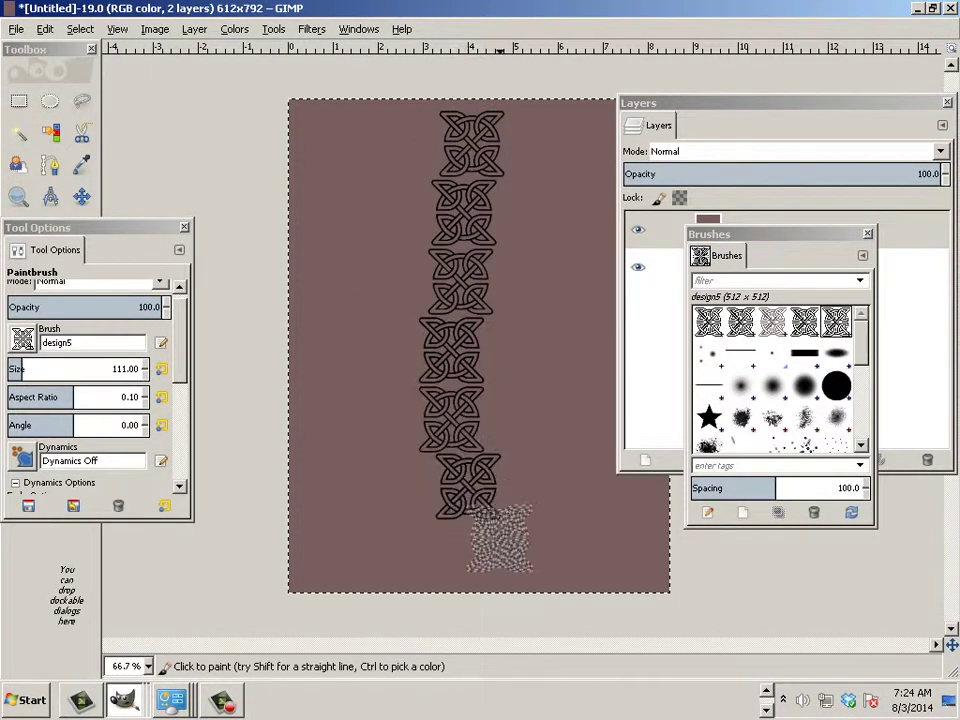
{"action": "key", "text": "ctrl+z"}
{"action": "mouse_move", "coordinate": [342, 532]}
{"action": "left_mouse_down"}
{"action": "mouse_move", "coordinate": [397, 500]}
{"action": "mouse_move", "coordinate": [462, 240]}
{"action": "mouse_move", "coordinate": [332, 300]}
{"action": "left_mouse_up"}
{"action": "key", "text": "ctrl+z"}
{"action": "mouse_move", "coordinate": [483, 173]}
{"action": "left_mouse_down"}
{"action": "mouse_move", "coordinate": [368, 298]}
{"action": "mouse_move", "coordinate": [486, 350]}
{"action": "mouse_move", "coordinate": [390, 478]}
{"action": "left_mouse_up"}
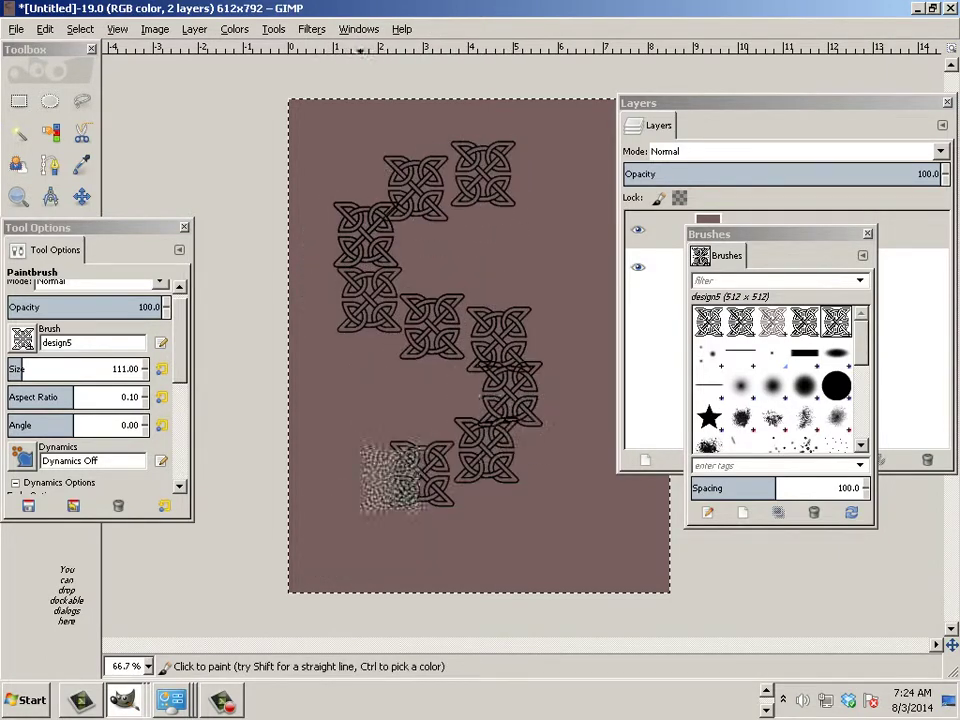
{"action": "key", "text": "ctrl+z"}
Paint straight knot lines down the left edge and along the bottom of the canvas
{"action": "left_click", "coordinate": [330, 142]}
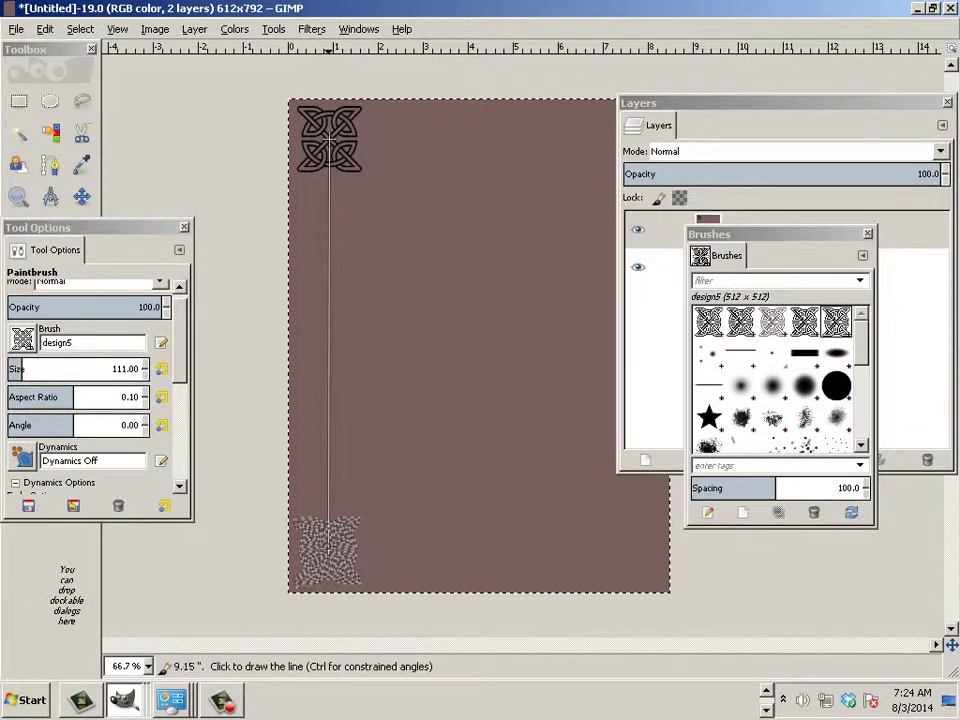
{"action": "left_click", "coordinate": [329, 550], "text": "shift"}
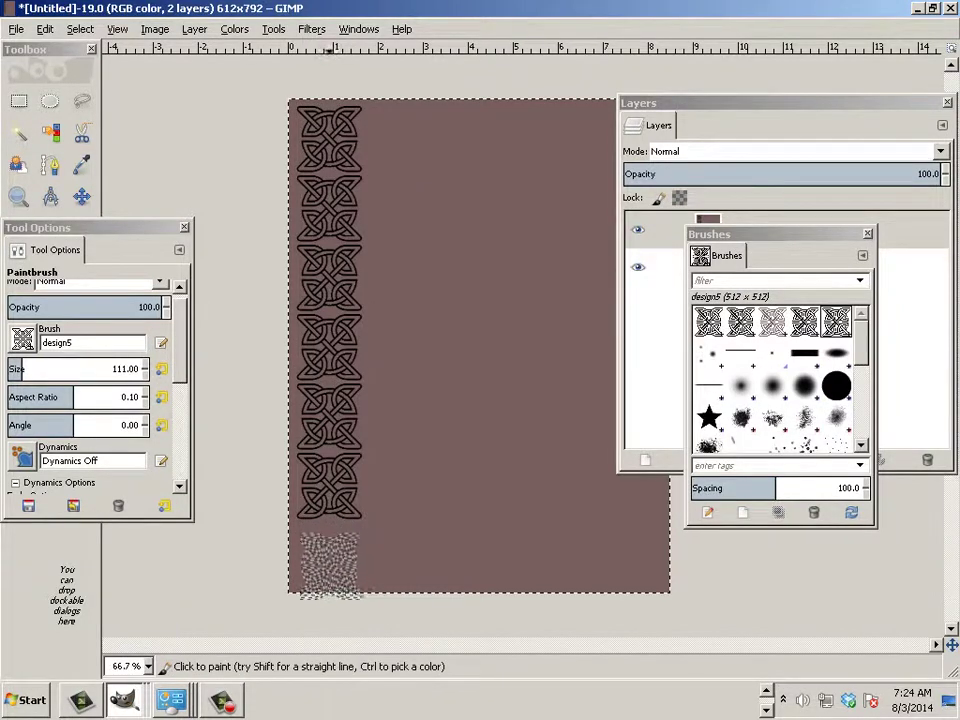
{"action": "left_click", "coordinate": [329, 555]}
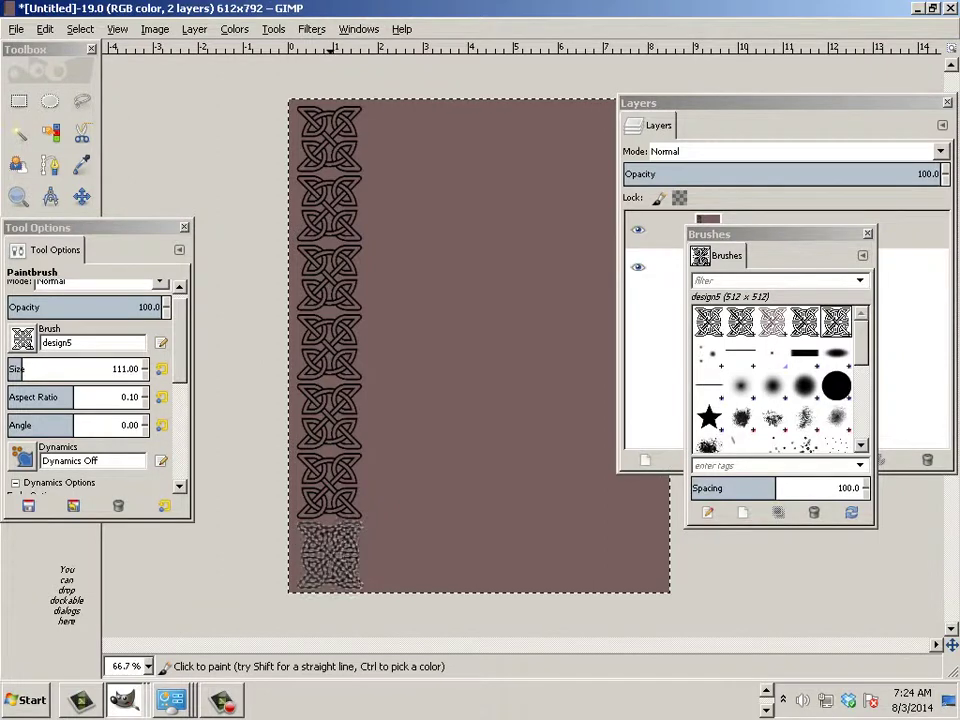
{"action": "left_click", "coordinate": [615, 553], "text": "shift"}
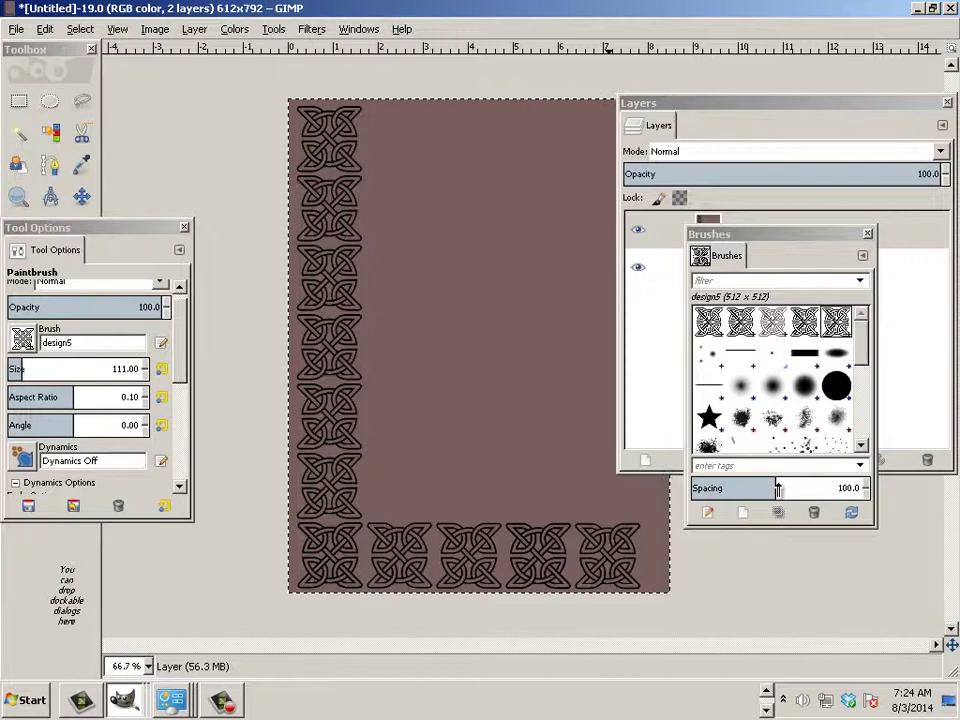
Raise brush spacing to about 383 and stamp single knots scattered across the canvas
{"action": "left_click_drag", "start_coordinate": [778, 488], "coordinate": [955, 495]}
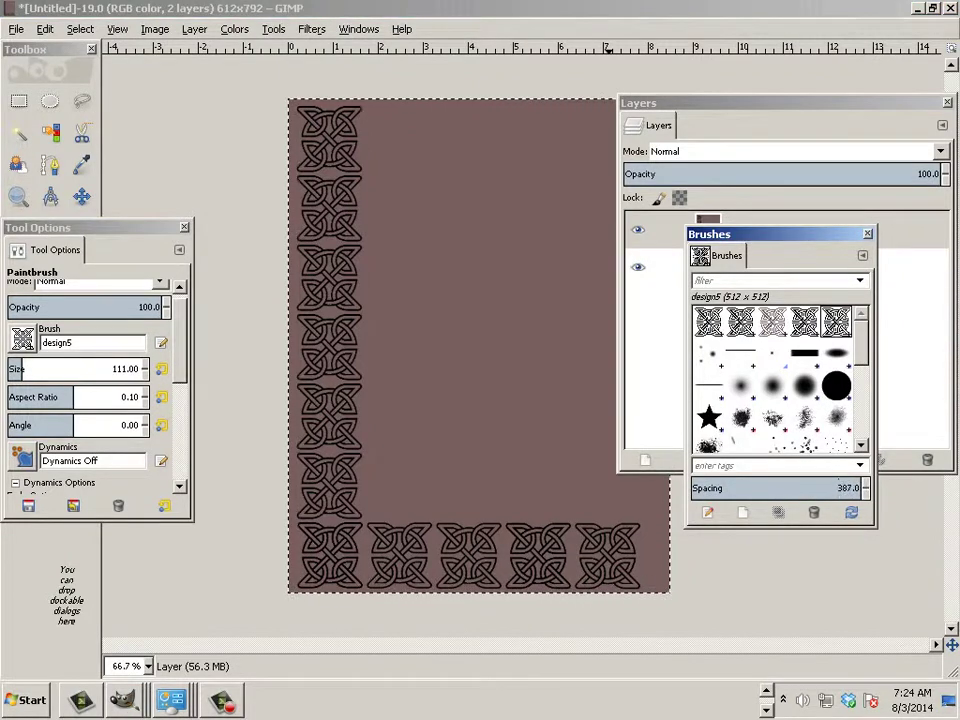
{"action": "left_click", "coordinate": [502, 200]}
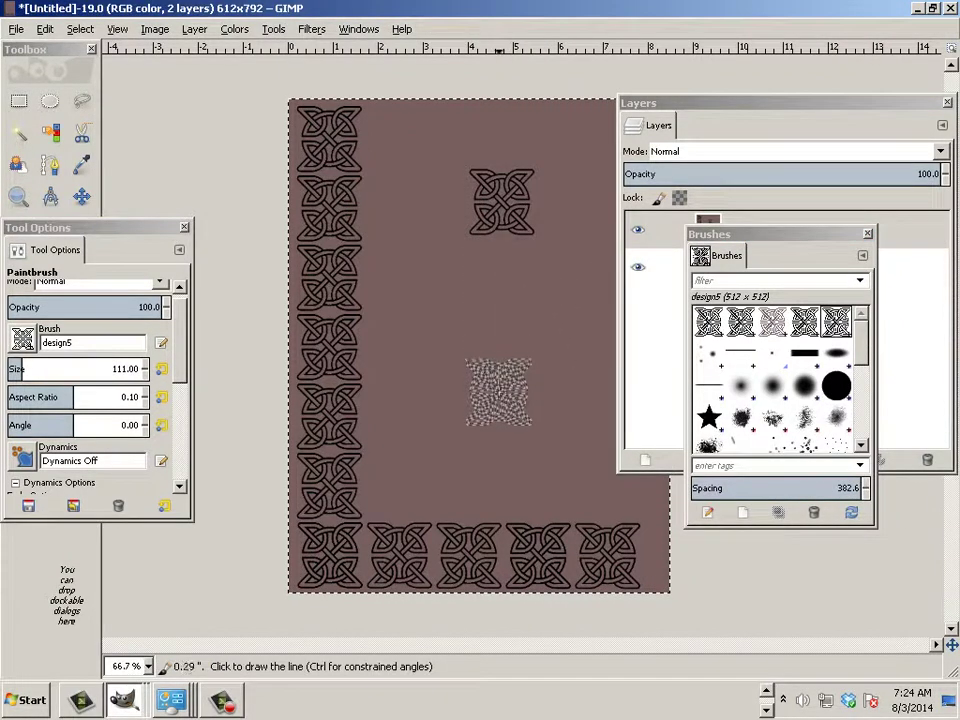
{"action": "left_click", "coordinate": [590, 447]}
{"action": "left_click", "coordinate": [431, 350]}
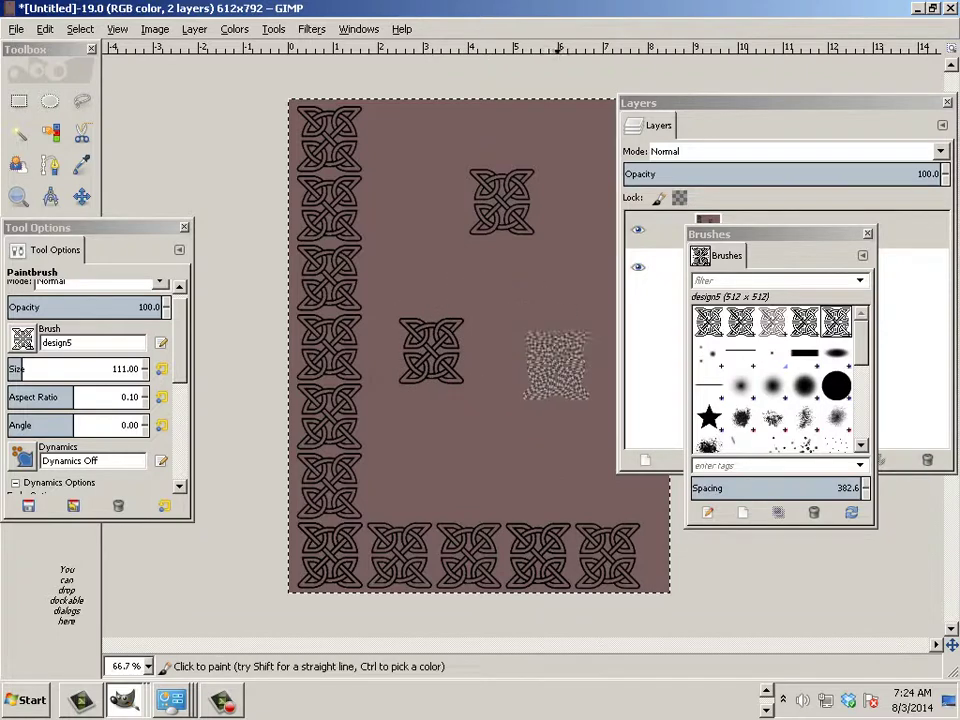
{"action": "left_click", "coordinate": [338, 487]}
{"action": "left_click", "coordinate": [537, 336]}
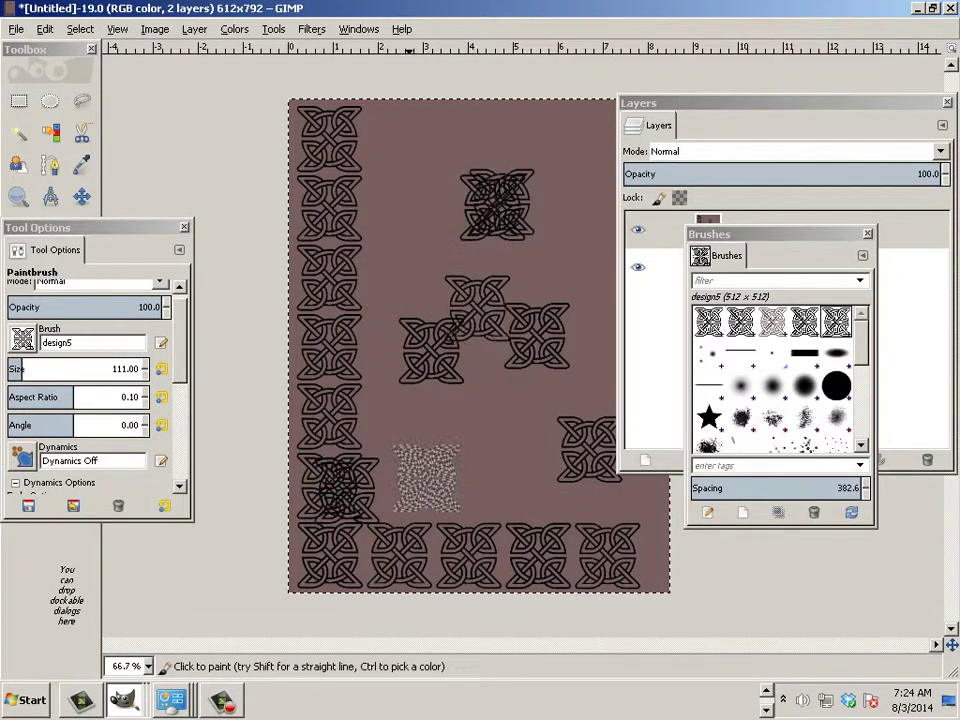
{"action": "mouse_move", "coordinate": [427, 477]}
{"action": "left_mouse_down"}
{"action": "mouse_move", "coordinate": [409, 420]}
{"action": "mouse_move", "coordinate": [409, 171]}
{"action": "mouse_move", "coordinate": [517, 407]}
{"action": "mouse_move", "coordinate": [490, 496]}
{"action": "left_mouse_up"}
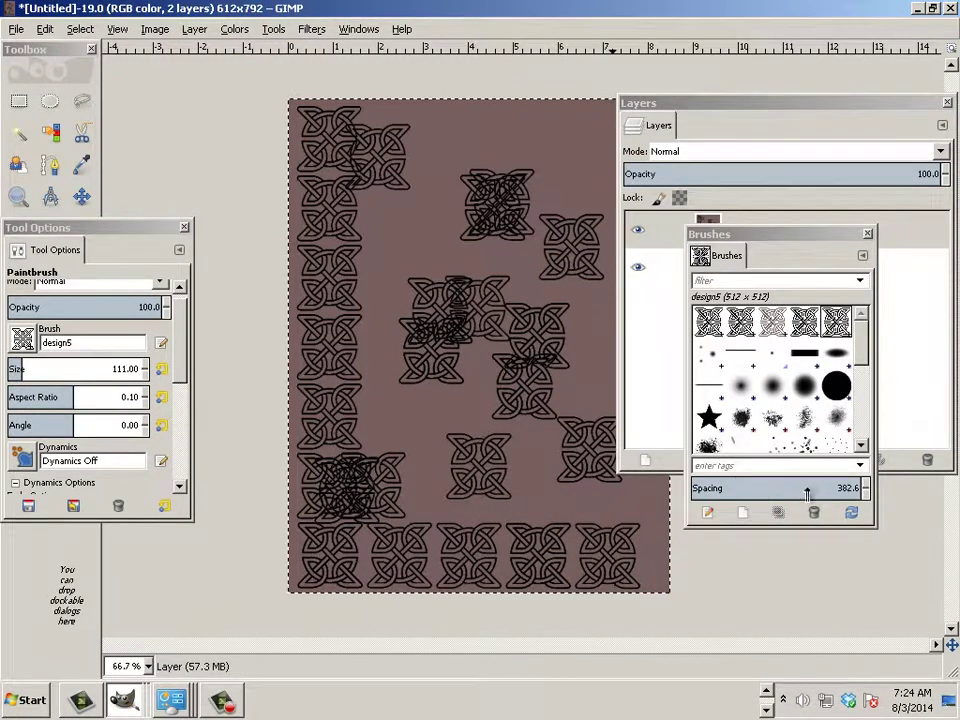
At spacing 79.7, paint overlapping knot columns, rows and diagonal strokes across the canvas interior
{"action": "left_click_drag", "start_coordinate": [807, 492], "coordinate": [822, 495]}
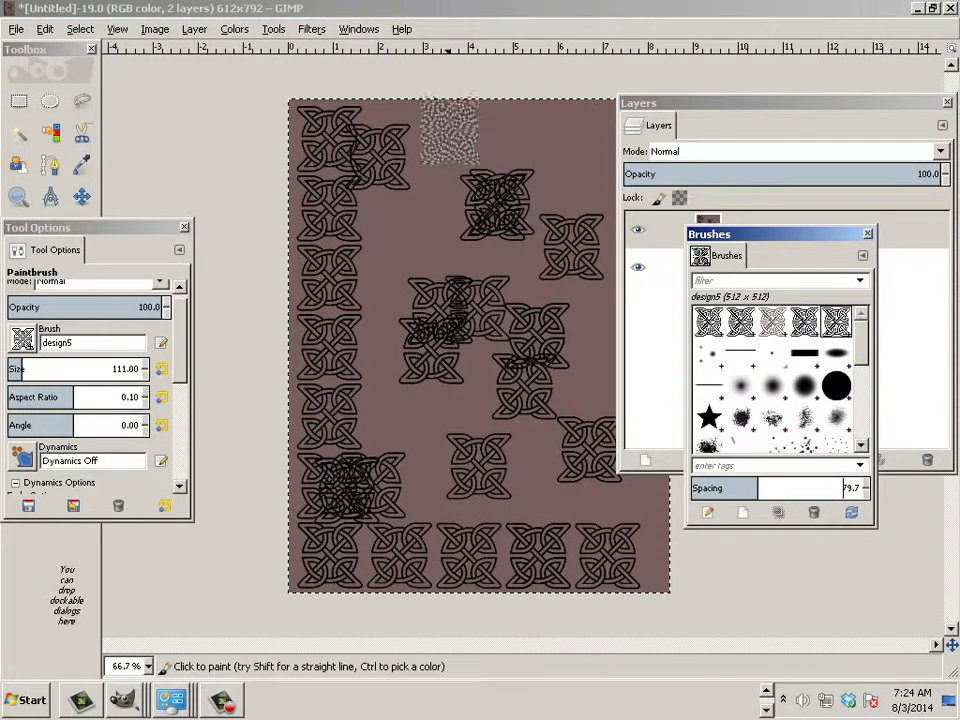
{"action": "left_click_drag", "start_coordinate": [449, 130], "coordinate": [427, 452]}
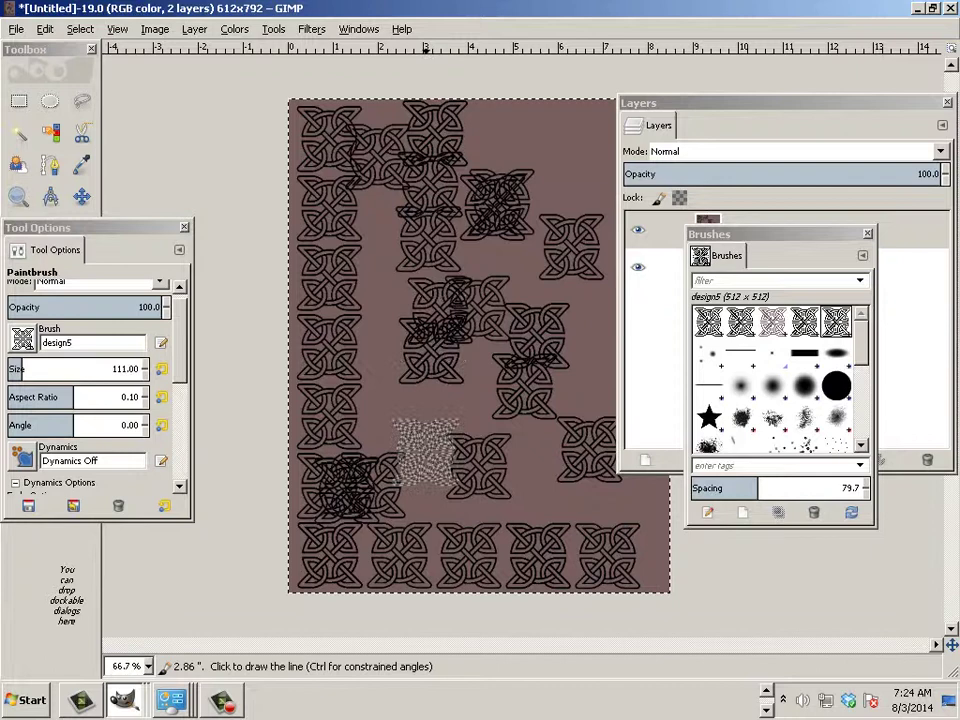
{"action": "left_click", "coordinate": [432, 484], "text": "shift"}
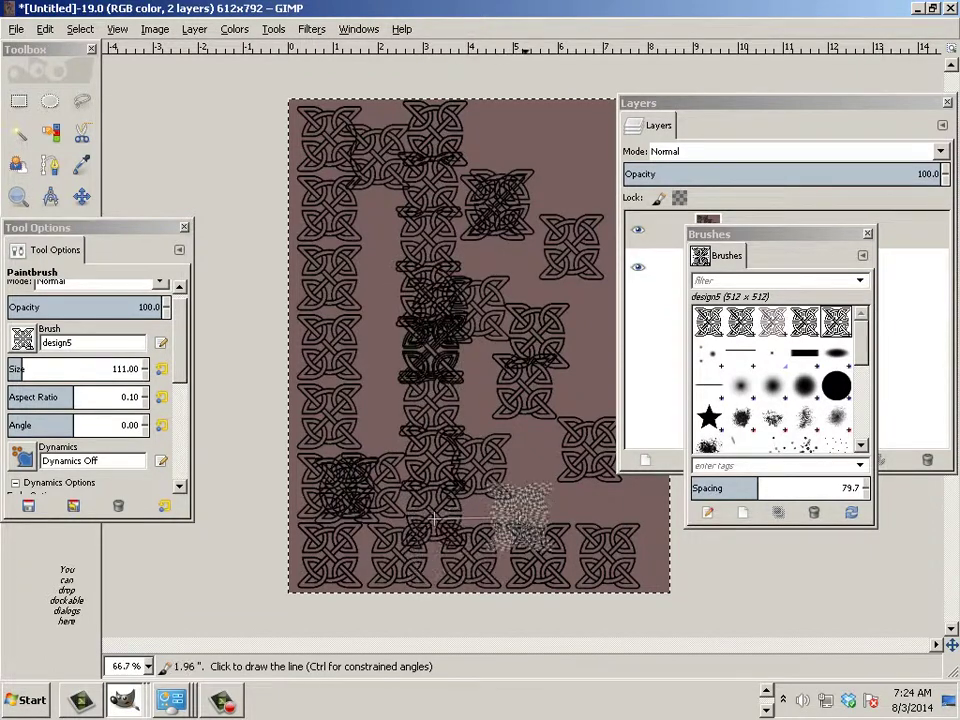
{"action": "left_click", "coordinate": [585, 485], "text": "shift"}
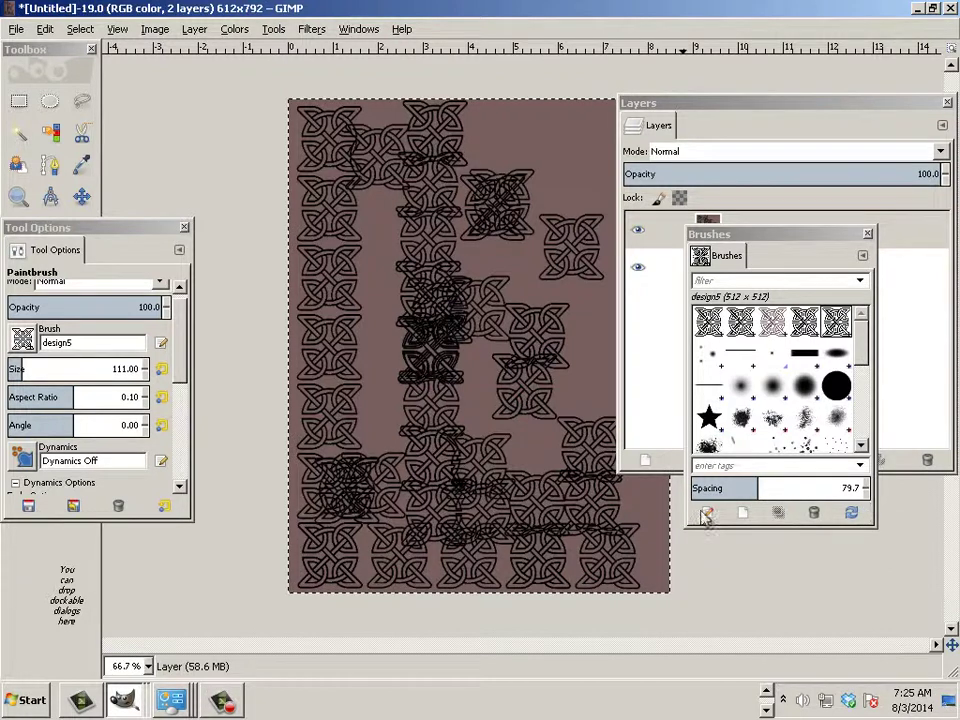
{"action": "mouse_move", "coordinate": [527, 255]}
{"action": "left_mouse_down"}
{"action": "mouse_move", "coordinate": [578, 230]}
{"action": "mouse_move", "coordinate": [463, 415]}
{"action": "mouse_move", "coordinate": [450, 497]}
{"action": "left_mouse_up"}
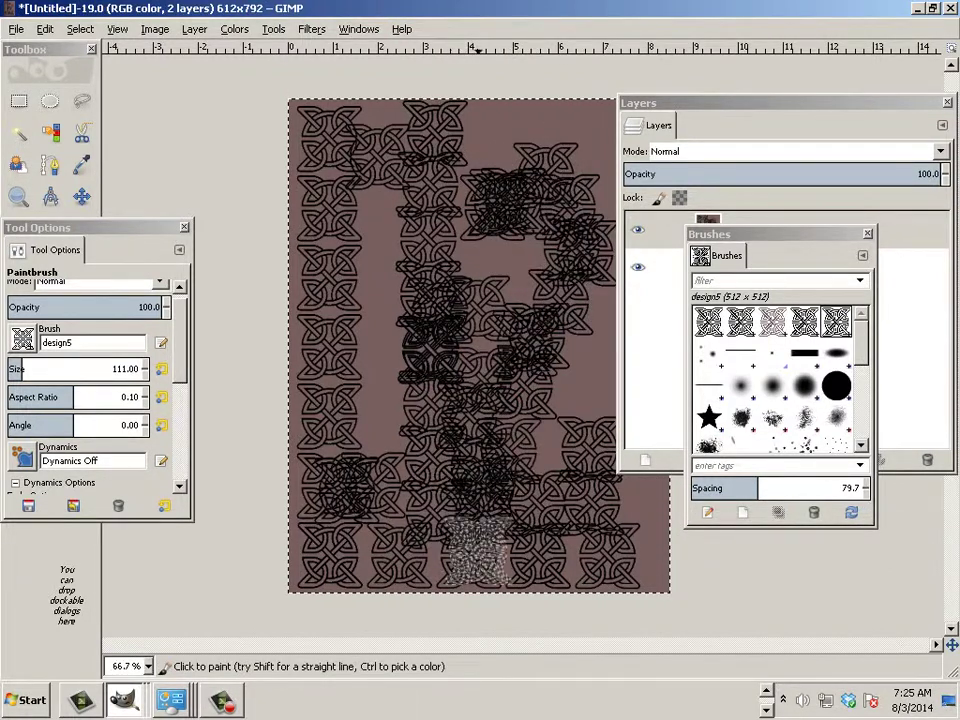
{"action": "mouse_move", "coordinate": [474, 552]}
{"action": "left_mouse_down"}
{"action": "mouse_move", "coordinate": [409, 490]}
{"action": "mouse_move", "coordinate": [430, 320]}
{"action": "left_mouse_up"}
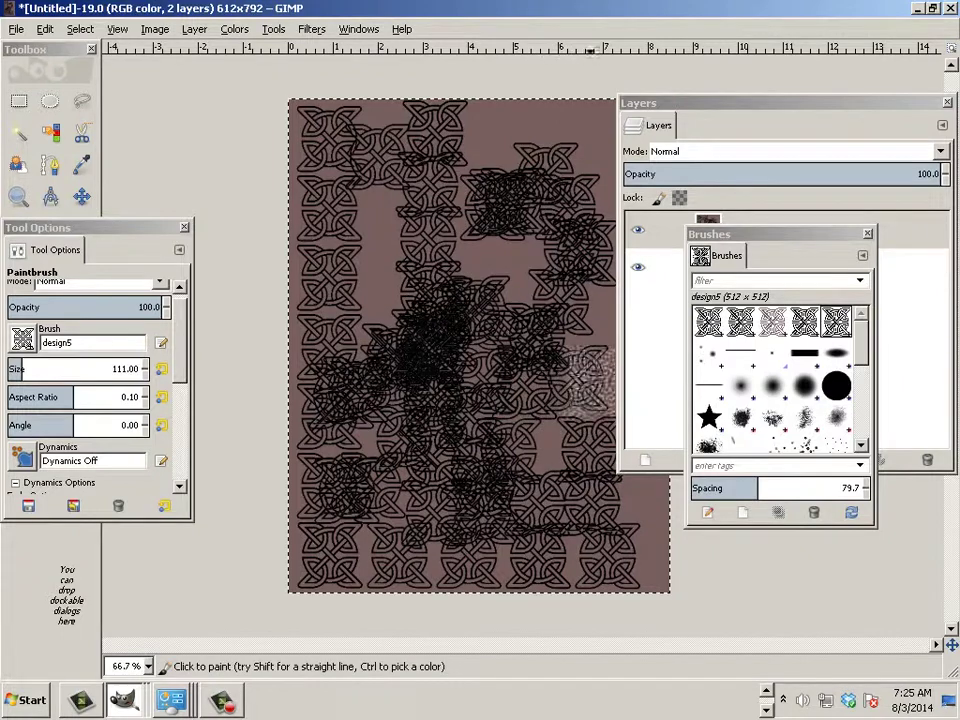
{"action": "mouse_move", "coordinate": [590, 375]}
{"action": "left_mouse_down"}
{"action": "mouse_move", "coordinate": [539, 470]}
{"action": "mouse_move", "coordinate": [459, 270]}
{"action": "mouse_move", "coordinate": [422, 300]}
{"action": "mouse_move", "coordinate": [569, 470]}
{"action": "mouse_move", "coordinate": [504, 440]}
{"action": "mouse_move", "coordinate": [439, 350]}
{"action": "mouse_move", "coordinate": [364, 305]}
{"action": "mouse_move", "coordinate": [364, 260]}
{"action": "mouse_move", "coordinate": [411, 225]}
{"action": "mouse_move", "coordinate": [497, 190]}
{"action": "mouse_move", "coordinate": [564, 240]}
{"action": "mouse_move", "coordinate": [539, 478]}
{"action": "mouse_move", "coordinate": [353, 497]}
{"action": "mouse_move", "coordinate": [569, 565]}
{"action": "mouse_move", "coordinate": [669, 545]}
{"action": "mouse_move", "coordinate": [514, 545]}
{"action": "mouse_move", "coordinate": [391, 612]}
{"action": "mouse_move", "coordinate": [369, 578]}
{"action": "mouse_move", "coordinate": [307, 542]}
{"action": "mouse_move", "coordinate": [539, 437]}
{"action": "mouse_move", "coordinate": [522, 555]}
{"action": "mouse_move", "coordinate": [506, 562]}
{"action": "mouse_move", "coordinate": [529, 570]}
{"action": "mouse_move", "coordinate": [546, 562]}
{"action": "mouse_move", "coordinate": [555, 425]}
{"action": "left_mouse_up"}
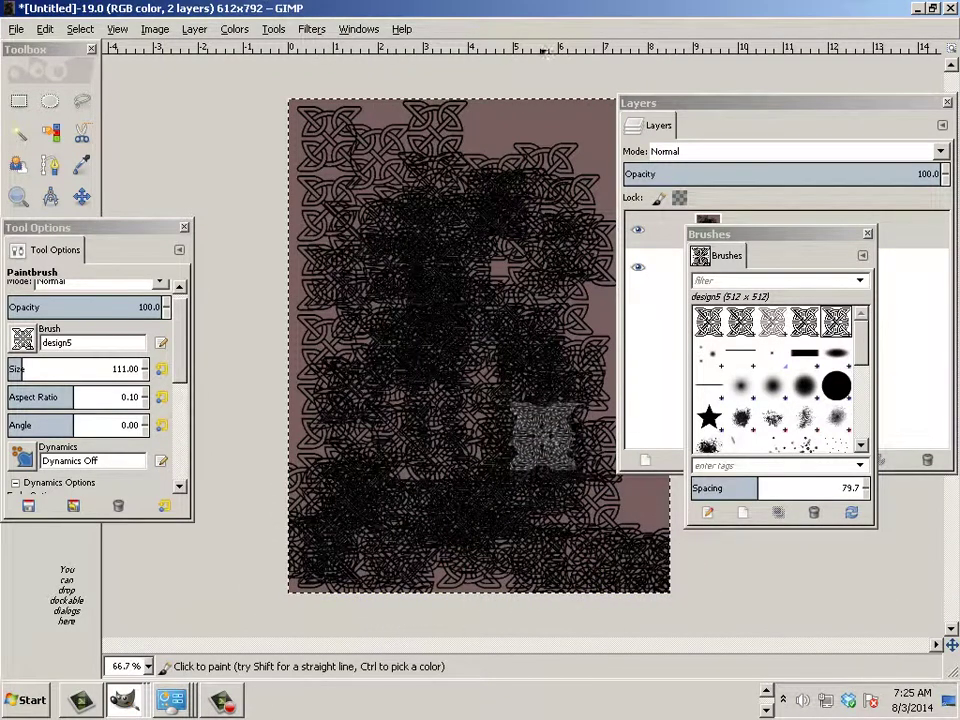